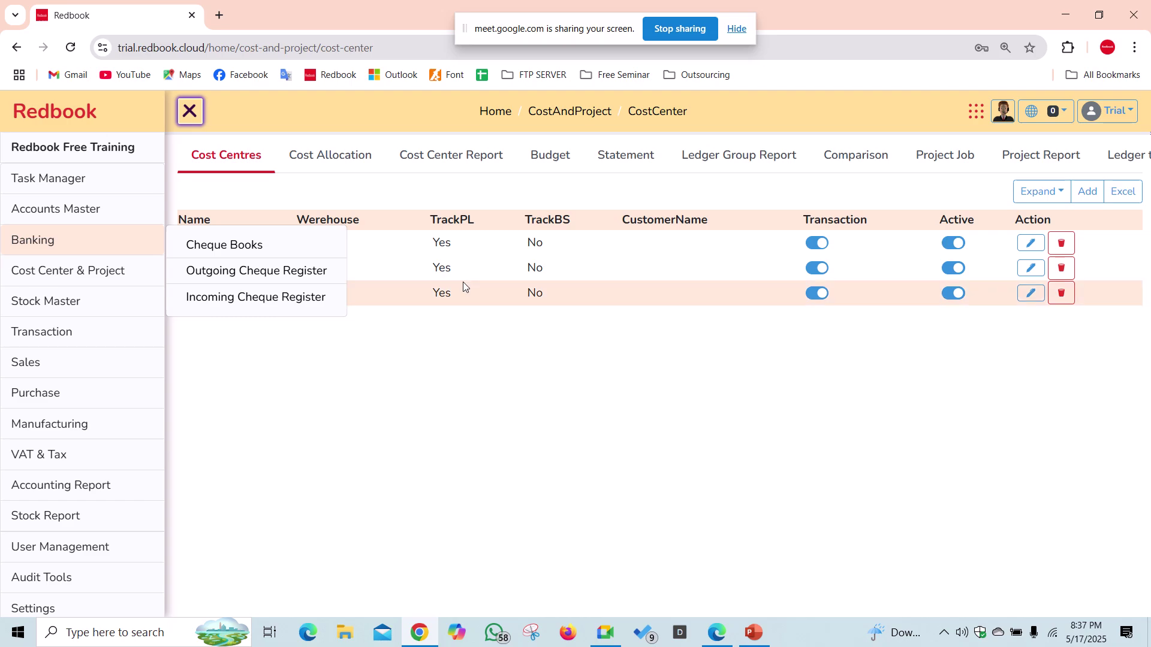
{"action": "left_click", "coordinate": [563, 275]}
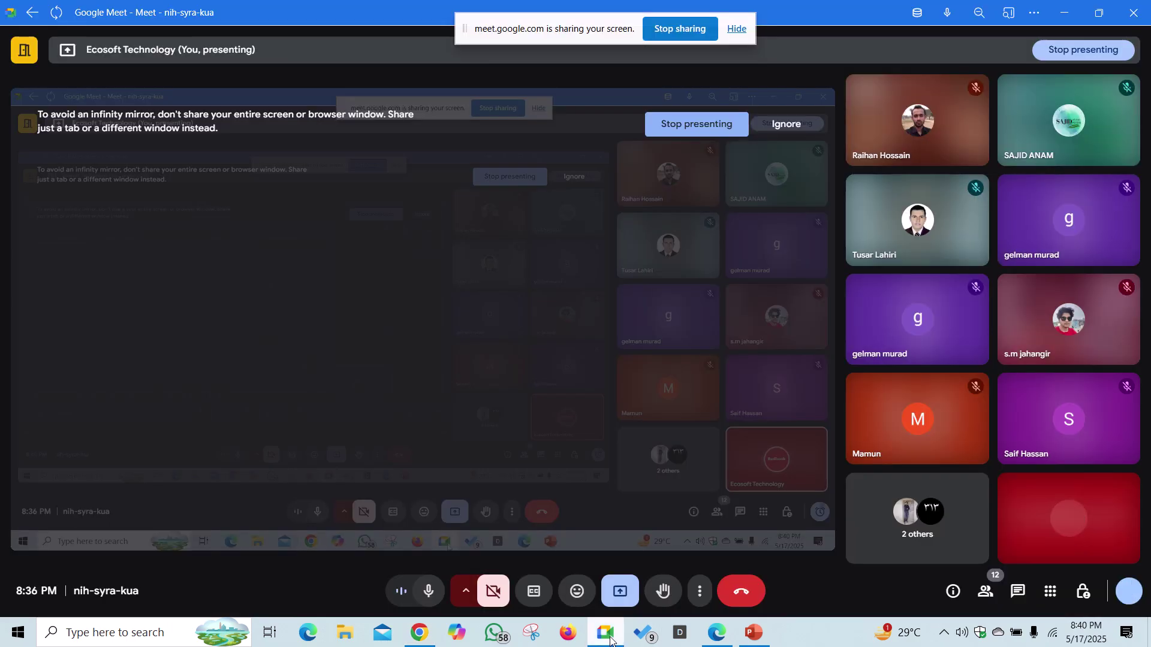
{"action": "left_click", "coordinate": [605, 633]}
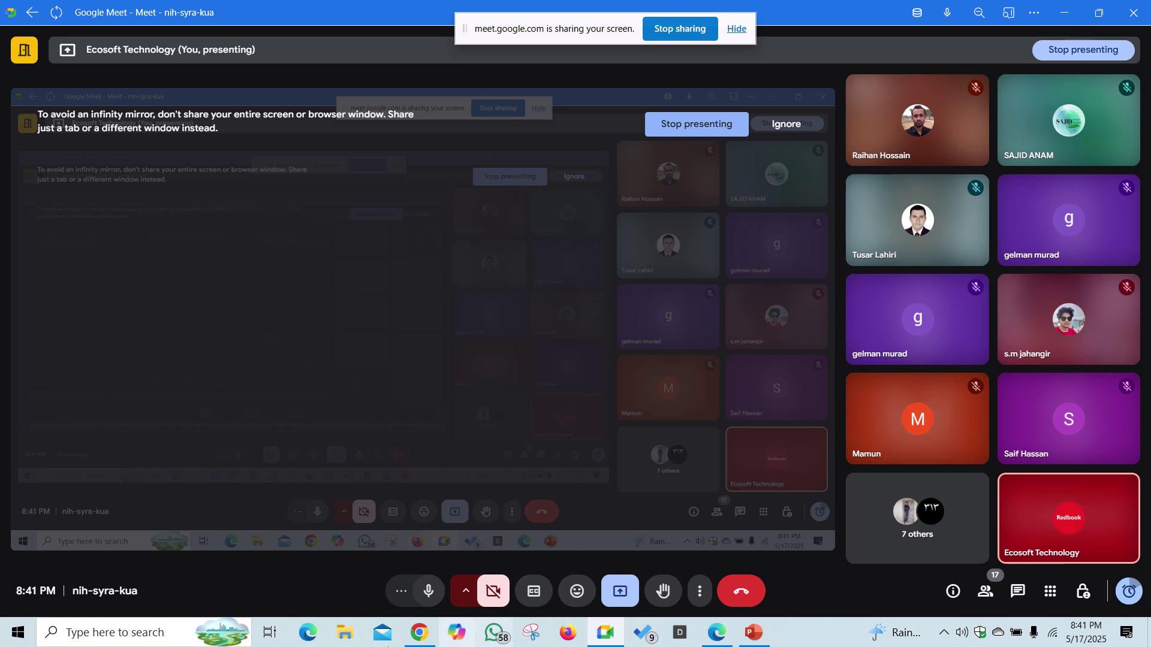
{"action": "left_click", "coordinate": [420, 634]}
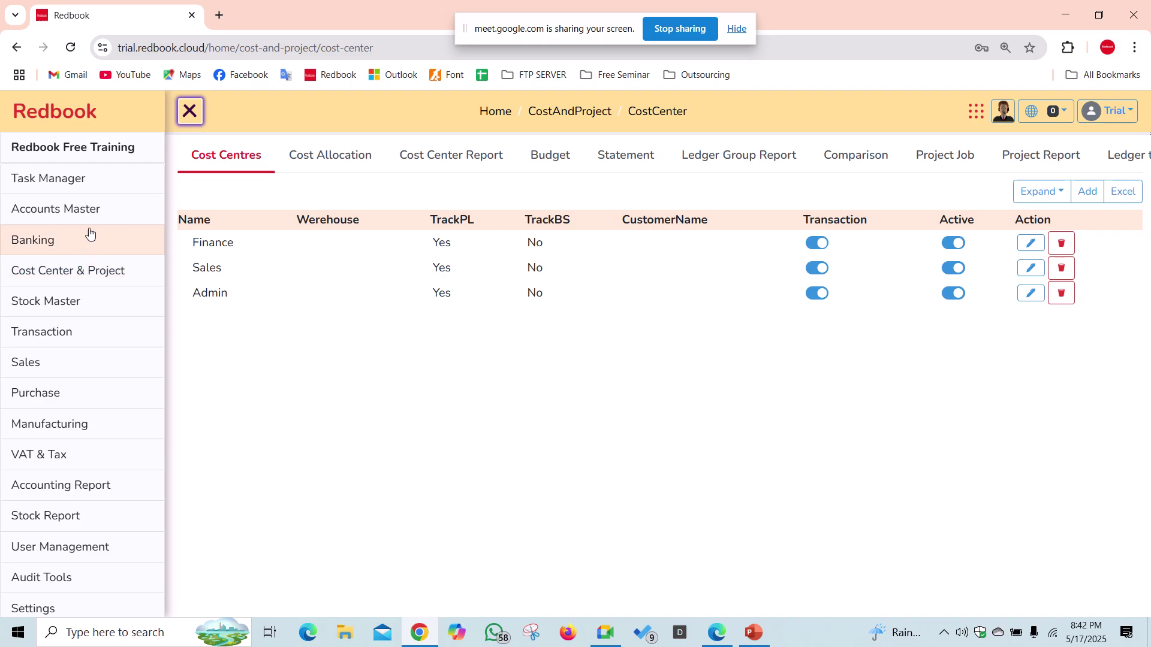
- Open the stock godown list and start a new godown entry
{"action": "left_click", "coordinate": [78, 301]}
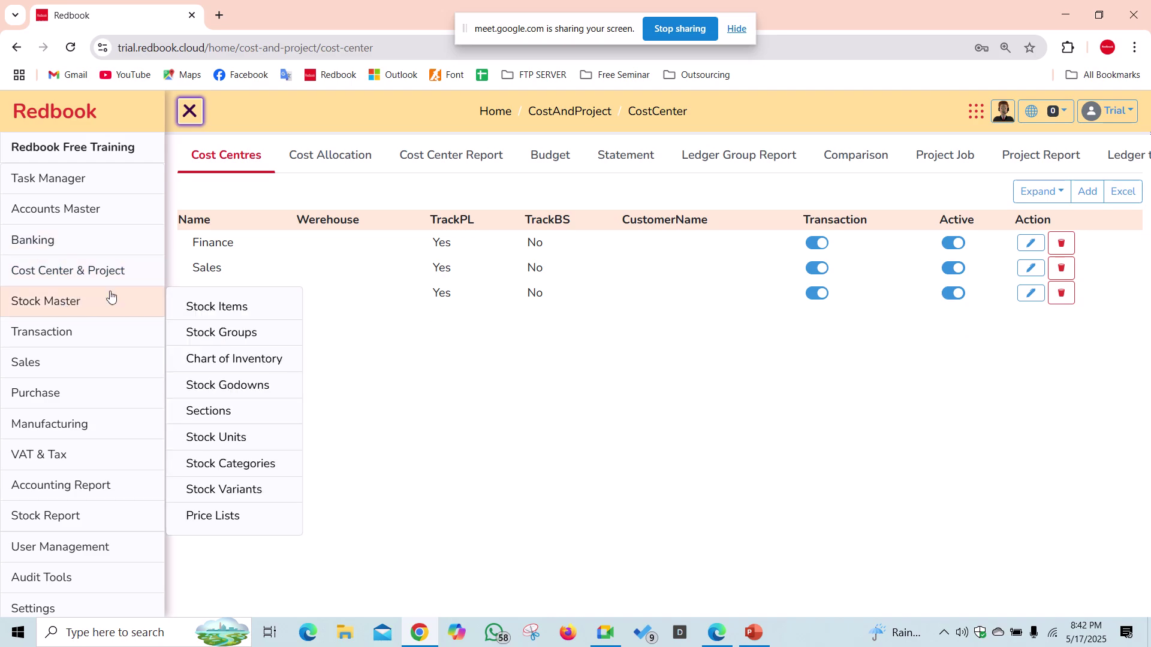
{"action": "left_click", "coordinate": [261, 395]}
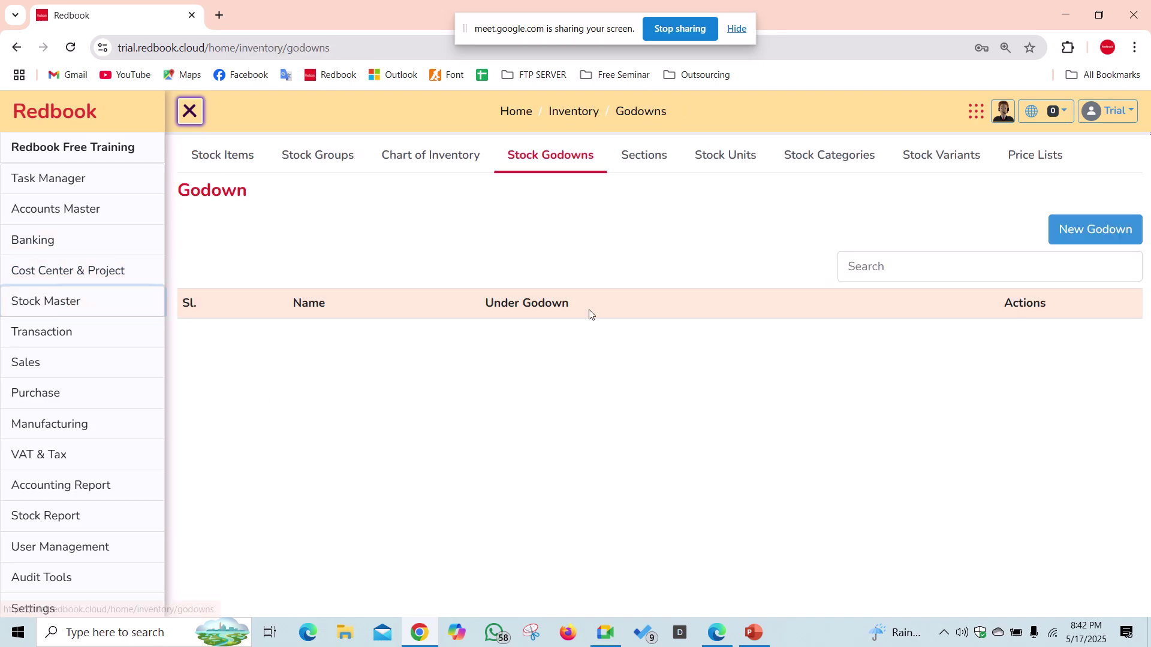
{"action": "left_click", "coordinate": [1102, 238]}
- Name the new godown WH 01, place it under the parent godown Primary, and save it
{"action": "left_click", "coordinate": [341, 264]}
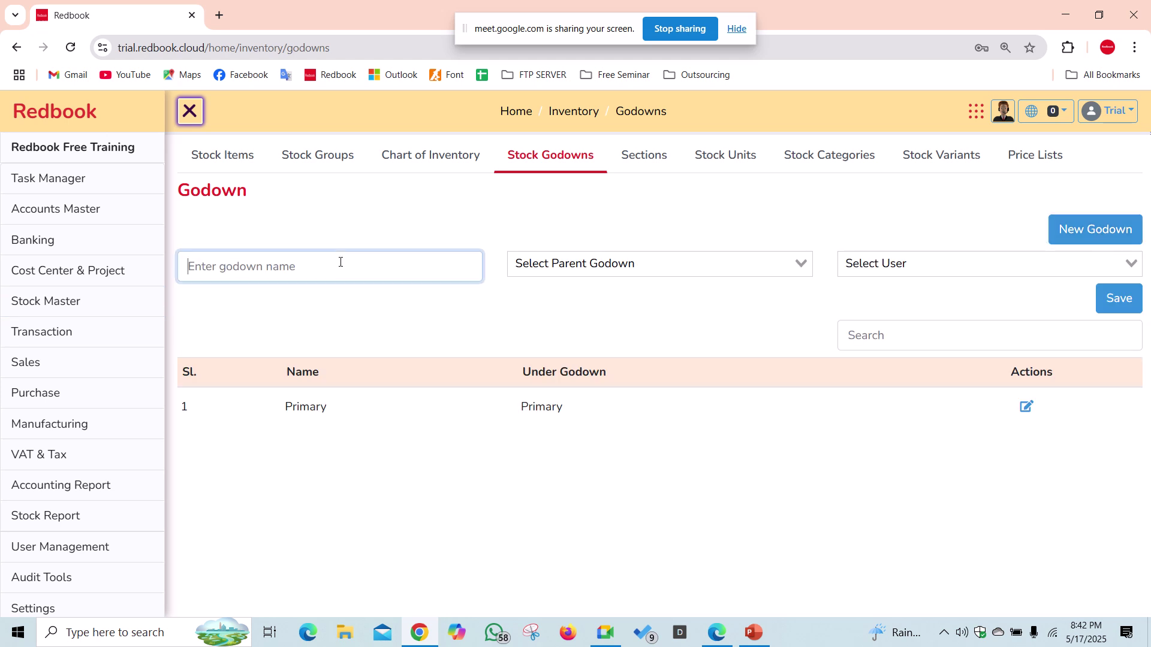
{"action": "type", "text": "Project 01"}
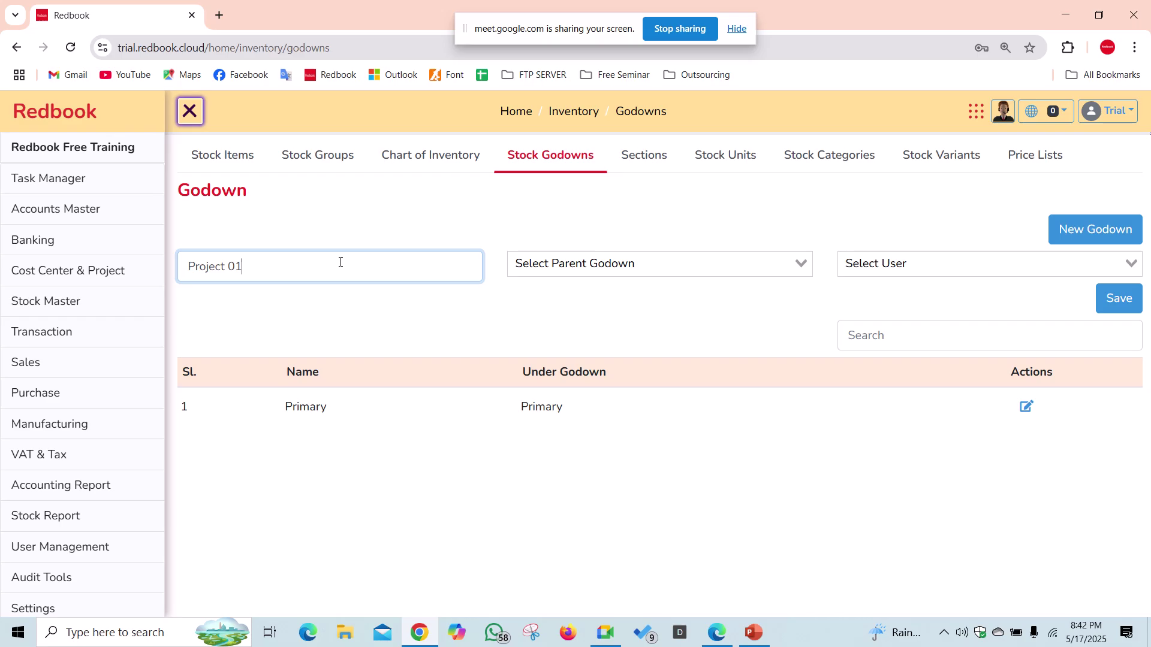
{"action": "key", "text": "shift+Left"}
{"action": "key", "text": "shift+Left"}
{"action": "key", "text": "shift+Left"}
{"action": "key", "text": "shift+Left"}
{"action": "key", "text": "shift+Left"}
{"action": "key", "text": "shift+Left"}
{"action": "key", "text": "shift+Left"}
{"action": "type", "text": "WH"}
{"action": "left_click", "coordinate": [557, 256]}
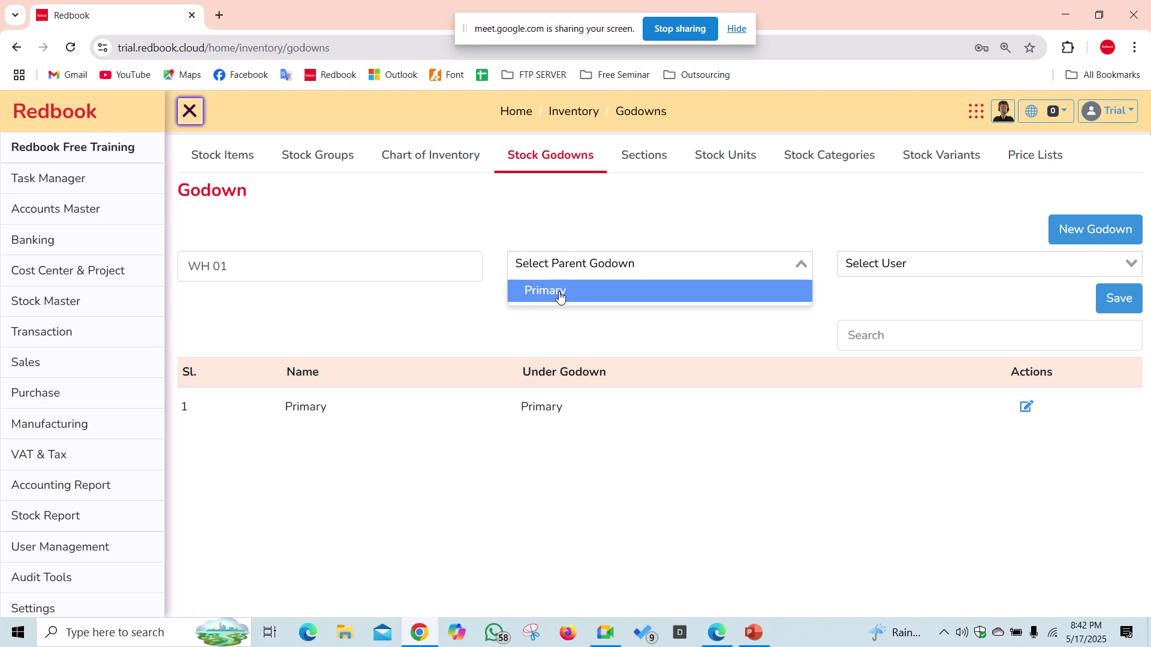
{"action": "left_click", "coordinate": [560, 293]}
{"action": "left_click", "coordinate": [1119, 298]}
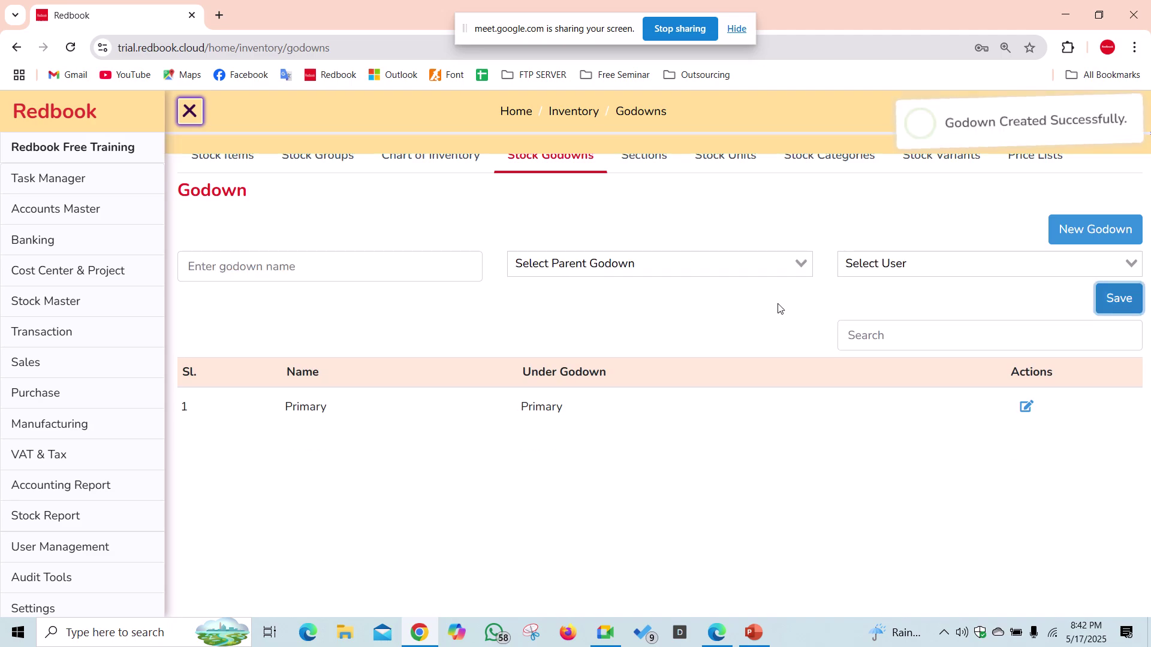
- Create a second godown named WH 02 under the parent godown Primary and save it
{"action": "left_click", "coordinate": [410, 273]}
{"action": "type", "text": "WH "}
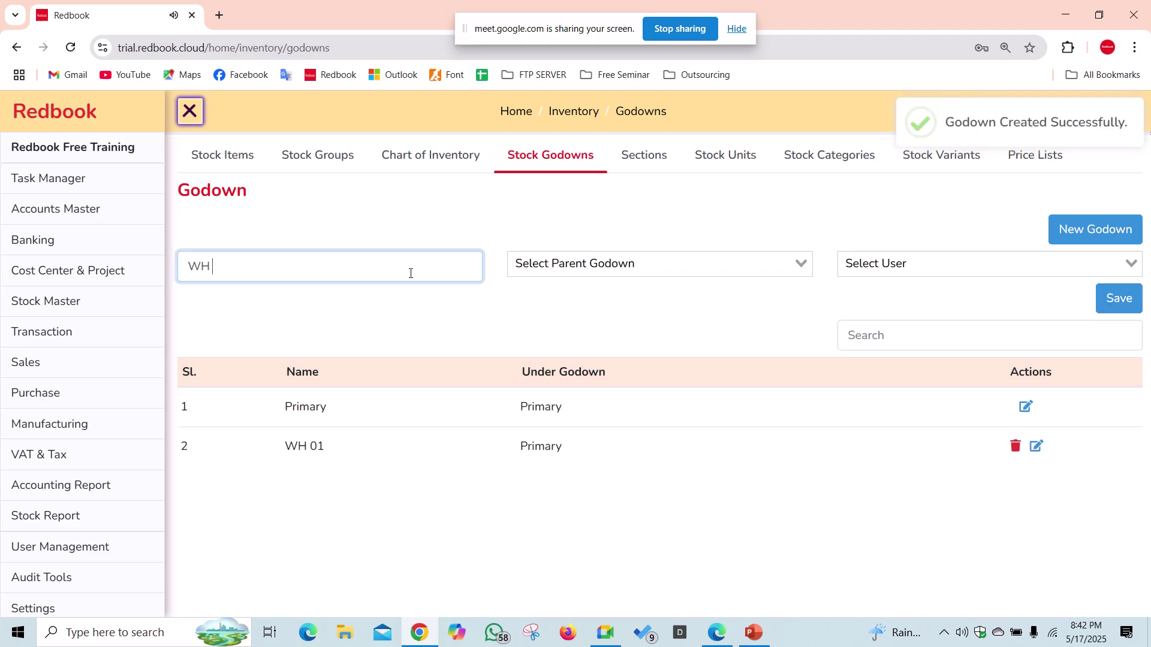
{"action": "type", "text": "02"}
{"action": "left_click", "coordinate": [681, 268]}
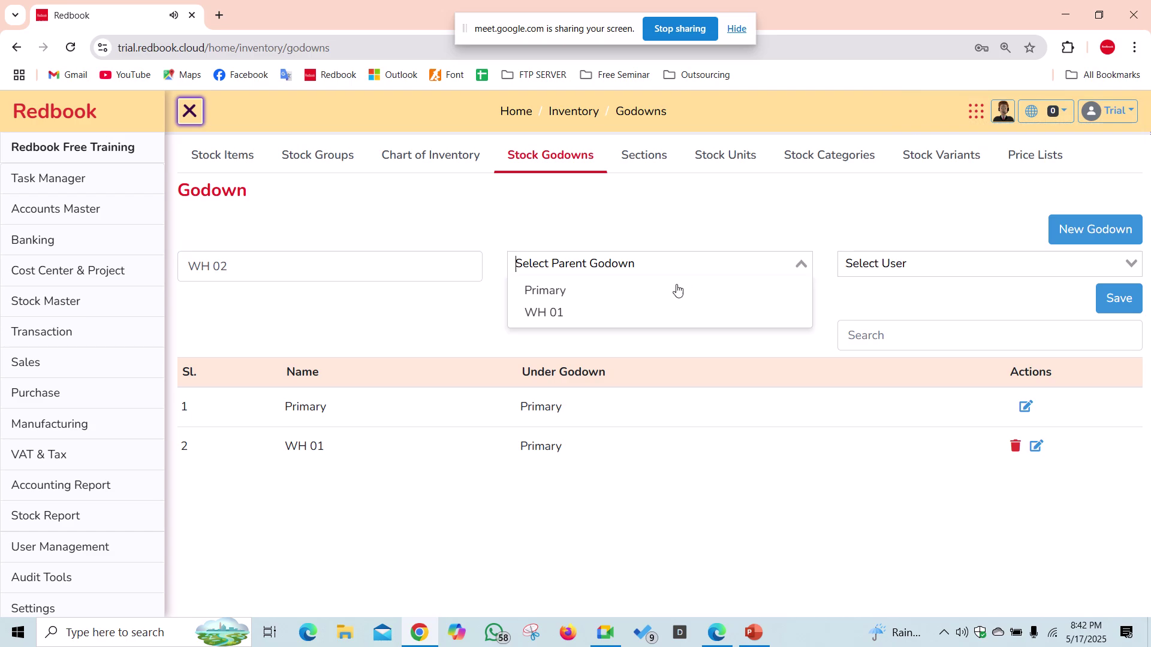
{"action": "left_click", "coordinate": [678, 290]}
{"action": "left_click", "coordinate": [1119, 313]}
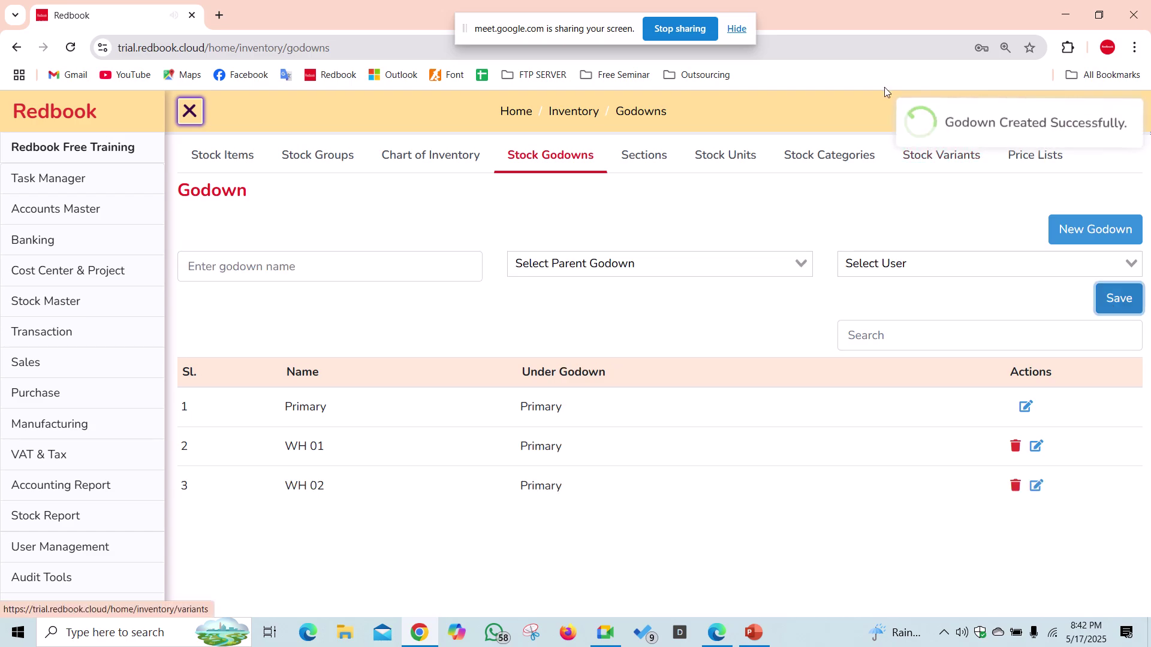
{"action": "mouse_move", "coordinate": [470, 5]}
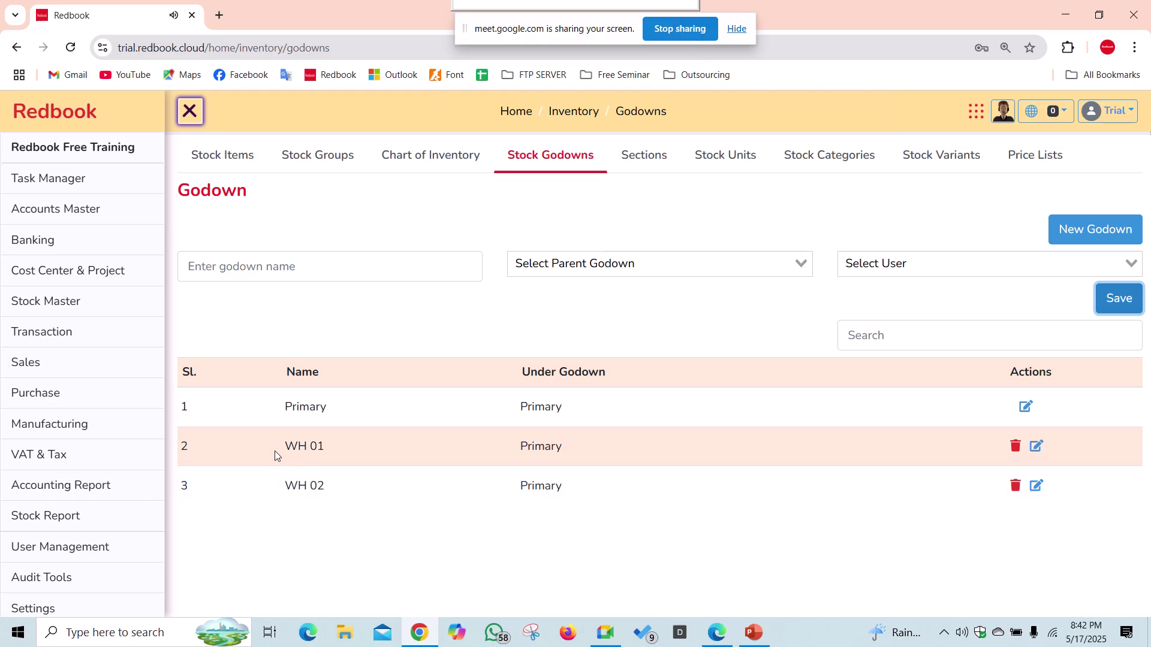
{"action": "left_click_drag", "start_coordinate": [275, 451], "coordinate": [598, 484]}
{"action": "left_click", "coordinate": [526, 557]}
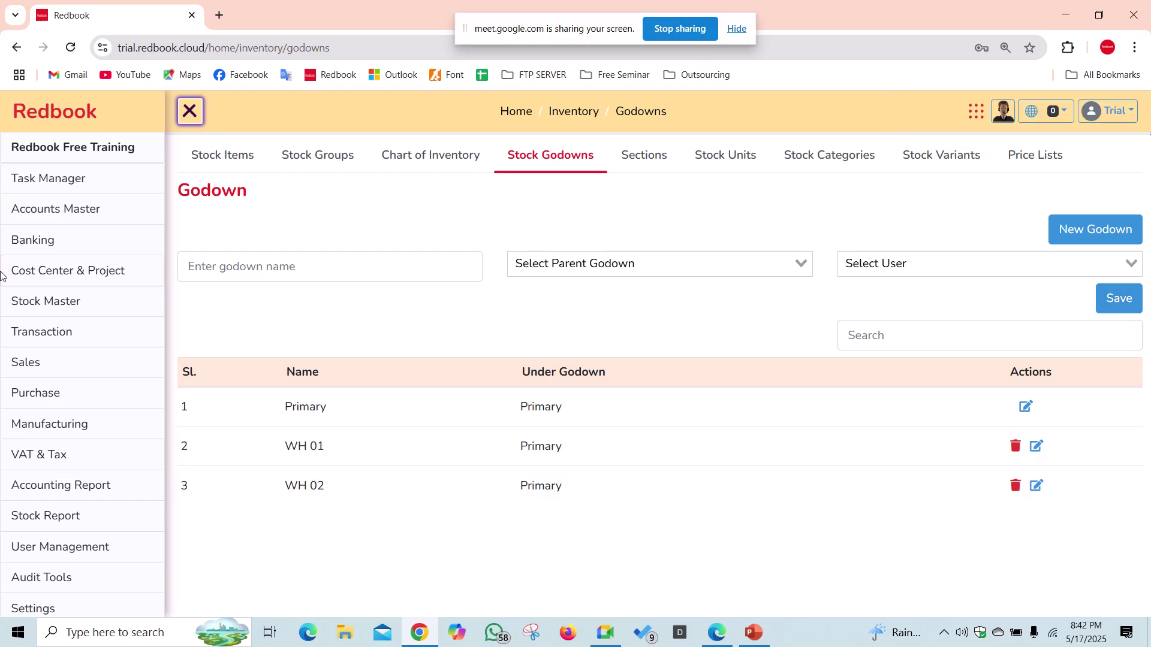
- Open the cost center/project list and start a new cost centre entry
{"action": "left_click", "coordinate": [115, 276]}
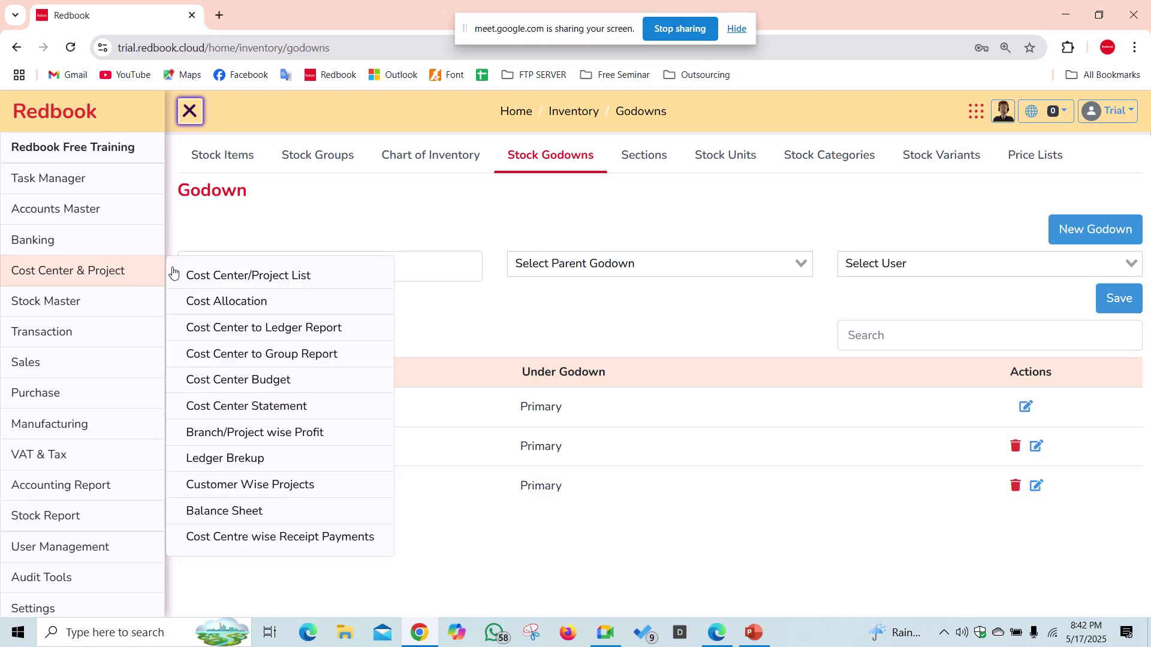
{"action": "left_click", "coordinate": [288, 279]}
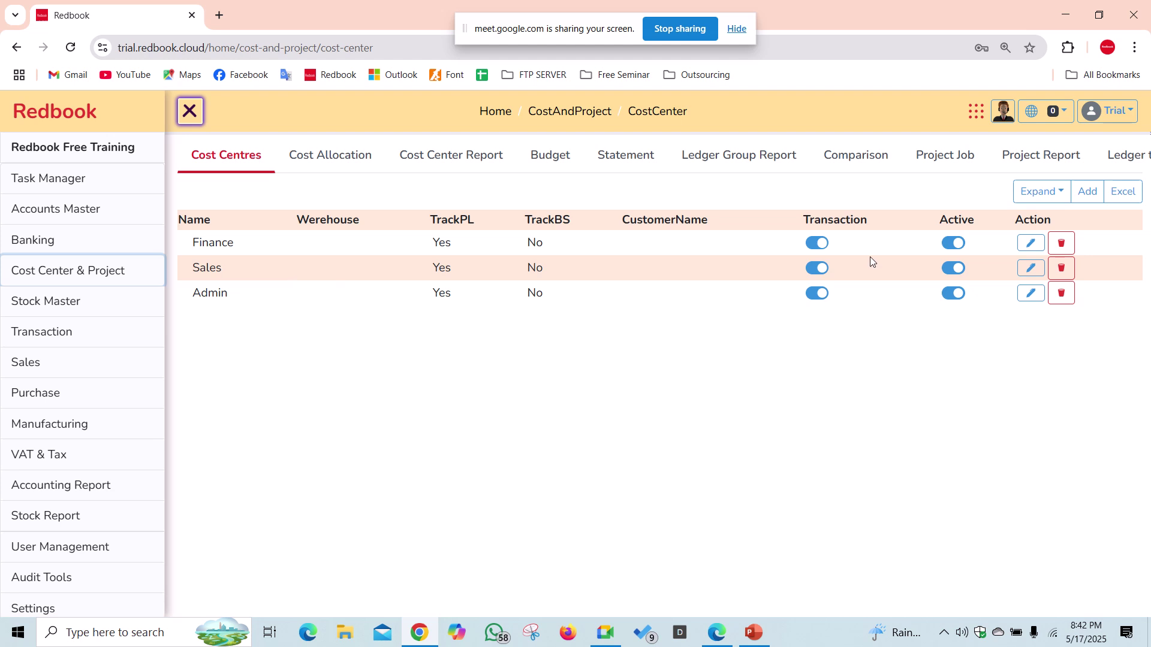
{"action": "left_click", "coordinate": [1087, 192]}
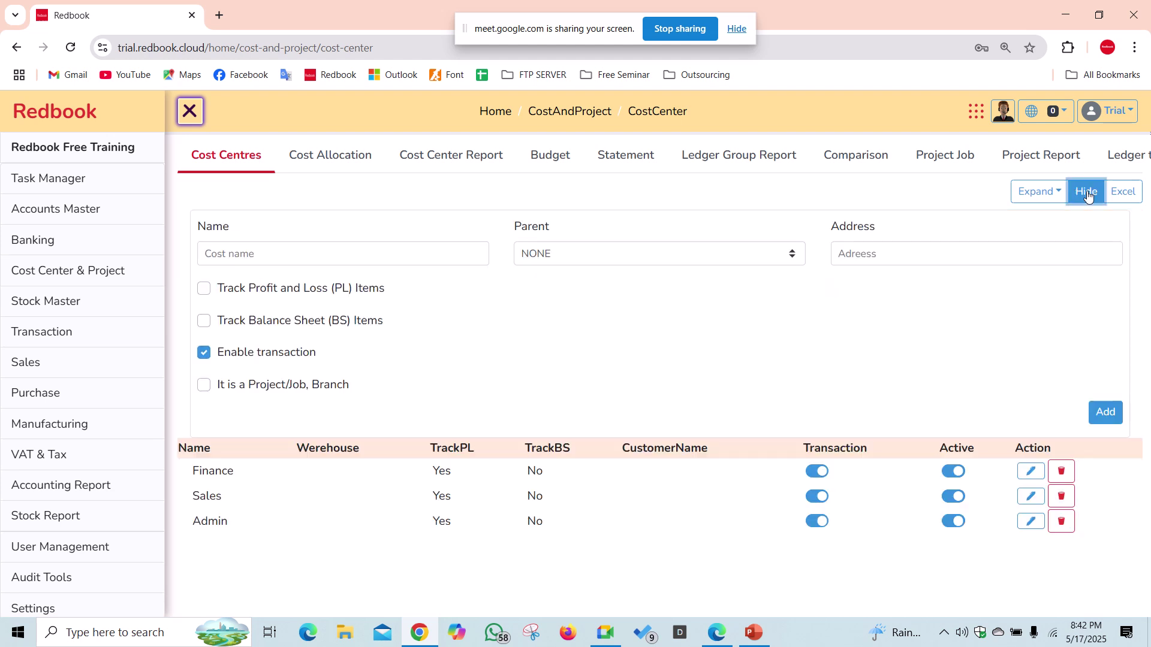
{"action": "left_click", "coordinate": [229, 262]}
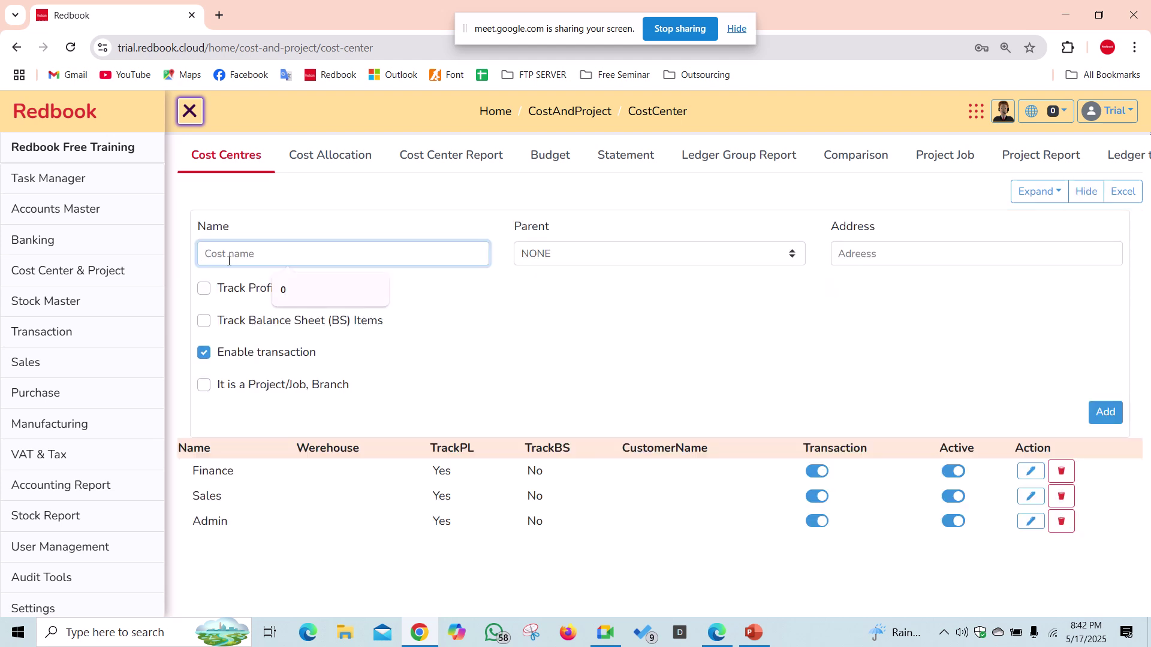
{"action": "type", "text": "PR 01"}
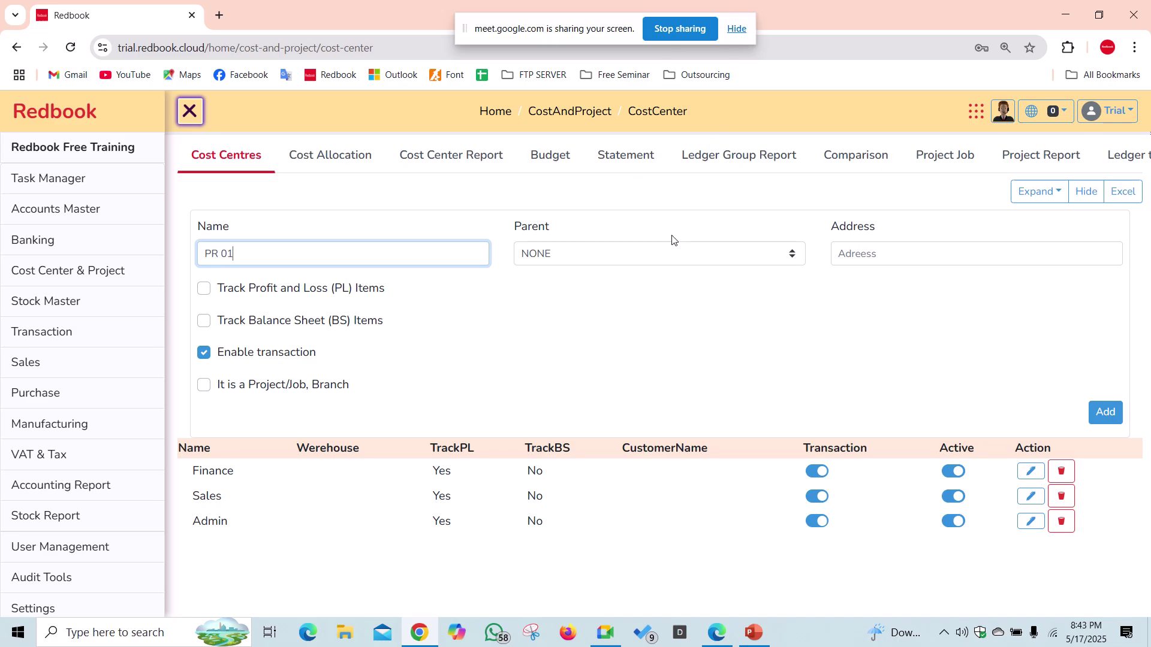
{"action": "left_click", "coordinate": [586, 253]}
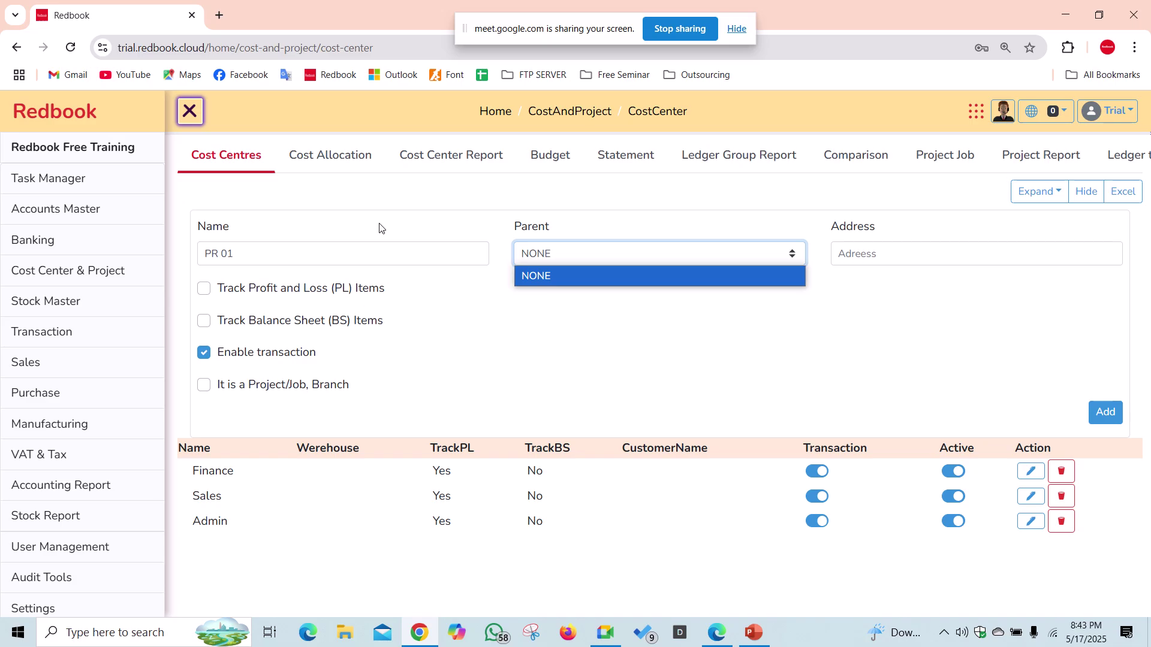
- Name the new cost centre Projects, leaving its parent as NONE and its address empty
{"action": "triple_click", "coordinate": [288, 251]}
{"action": "type", "text": "P"}
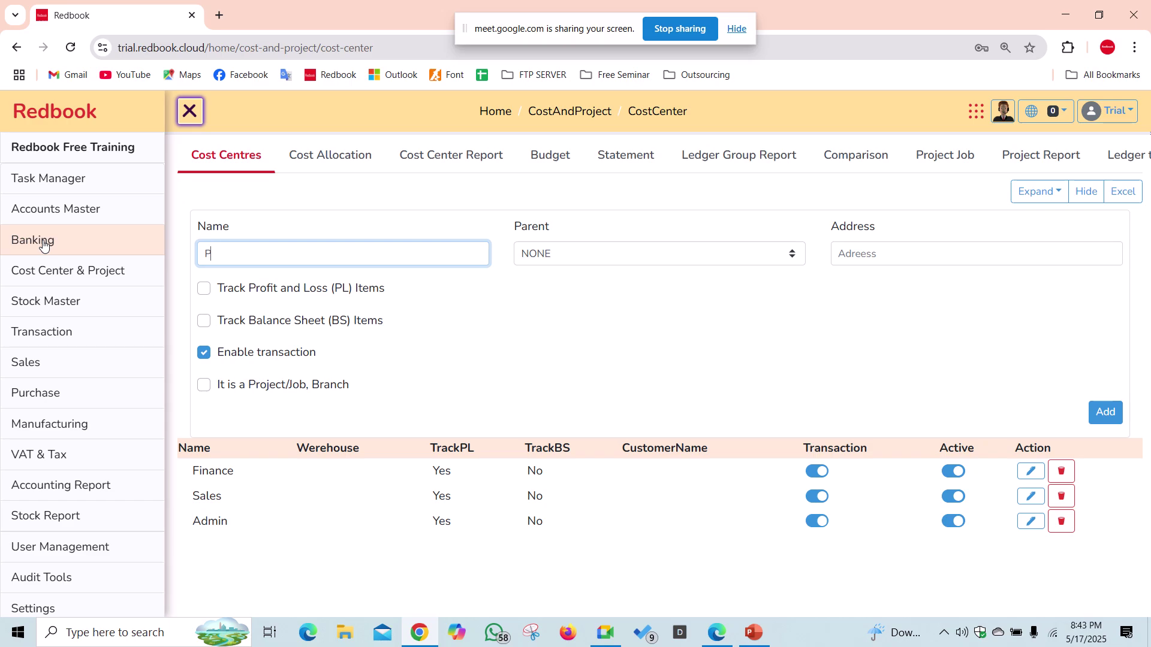
{"action": "type", "text": "orojects"}
{"action": "left_click", "coordinate": [563, 258]}
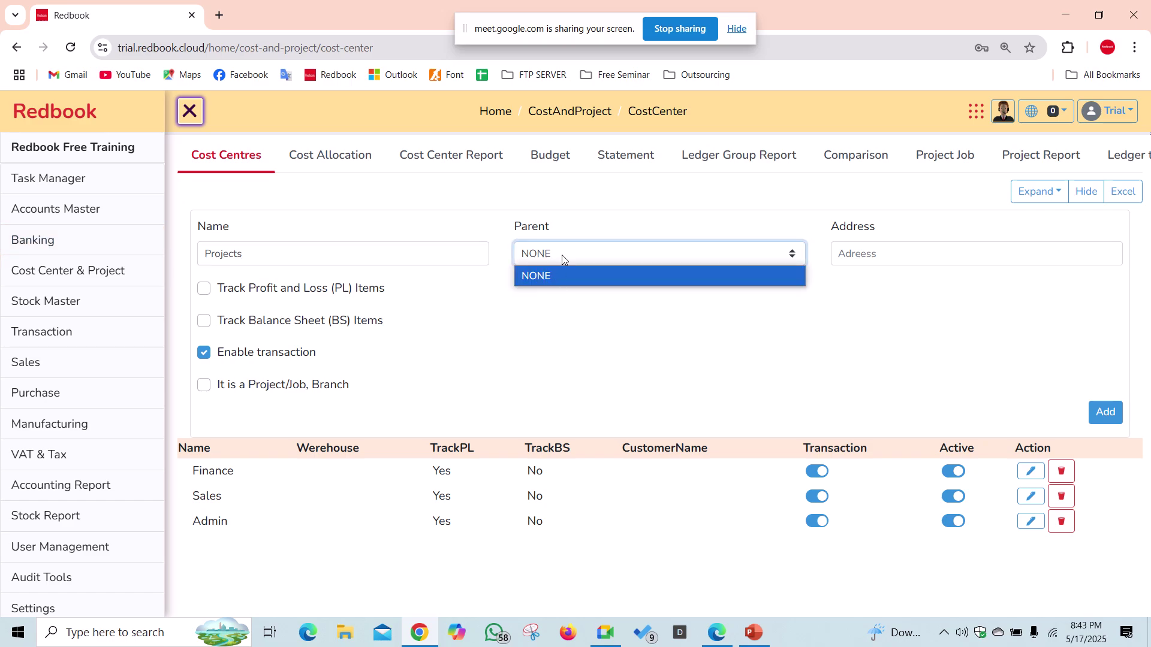
{"action": "left_click", "coordinate": [282, 254]}
{"action": "left_click_drag", "start_coordinate": [282, 254], "coordinate": [187, 275]}
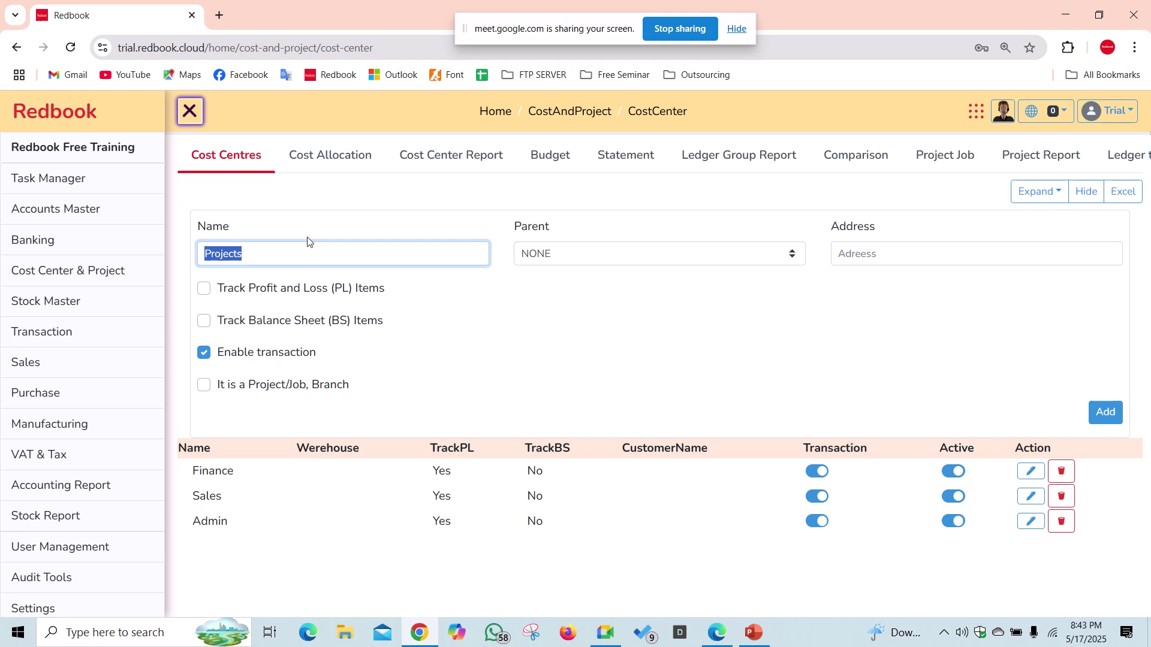
{"action": "left_click", "coordinate": [883, 253]}
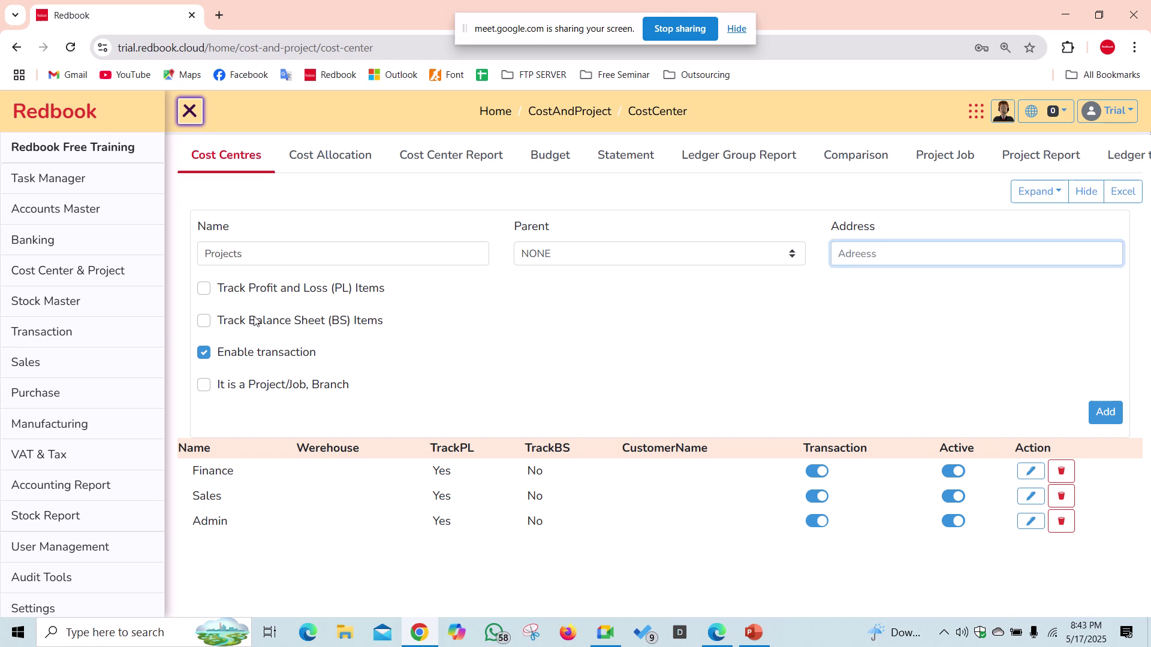
- Enable profit and loss tracking for the Projects cost centre, disable its transactions, and add it to the list
{"action": "left_click", "coordinate": [205, 289]}
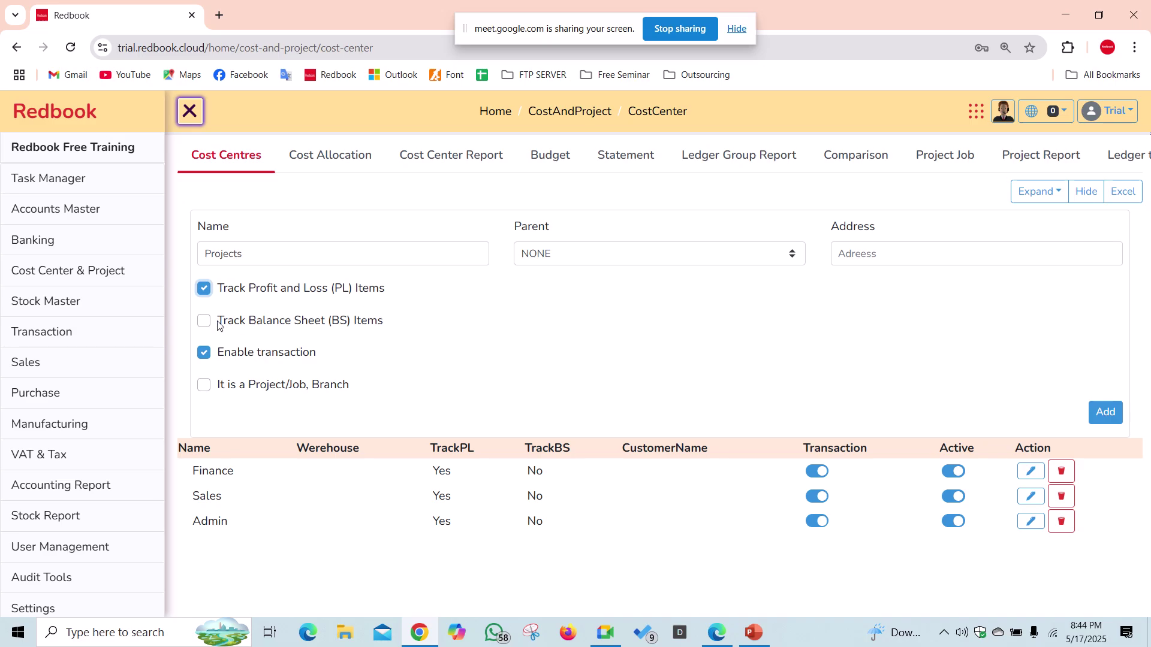
{"action": "left_click_drag", "start_coordinate": [257, 250], "coordinate": [191, 257]}
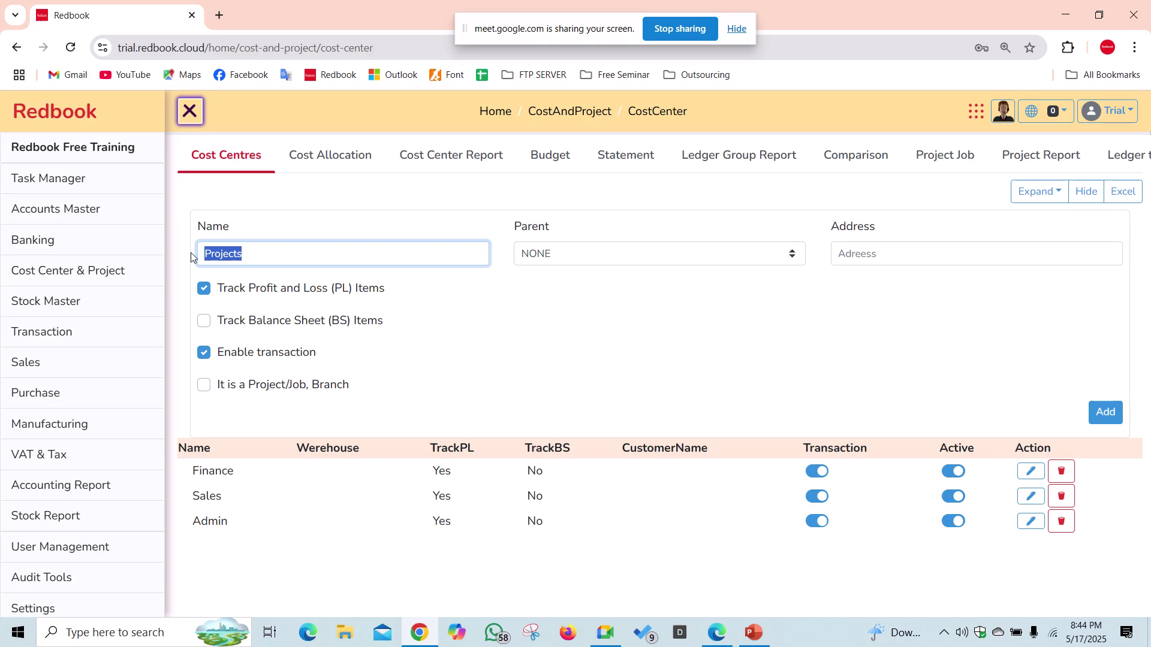
{"action": "left_click", "coordinate": [205, 353]}
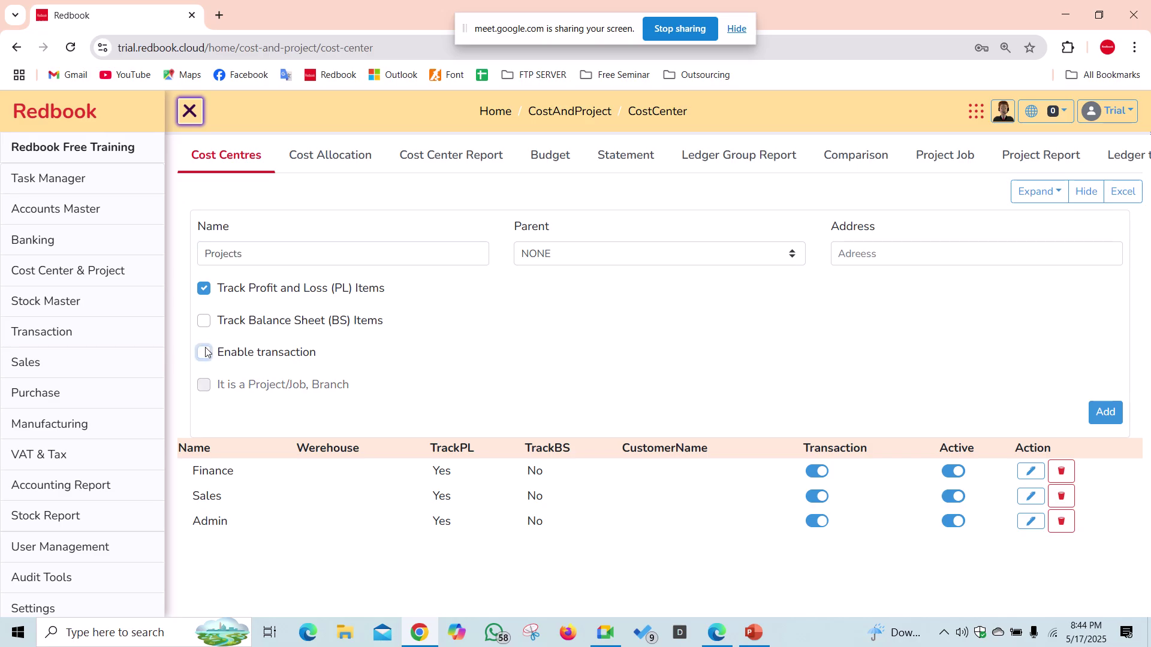
{"action": "left_click_drag", "start_coordinate": [264, 253], "coordinate": [160, 257]}
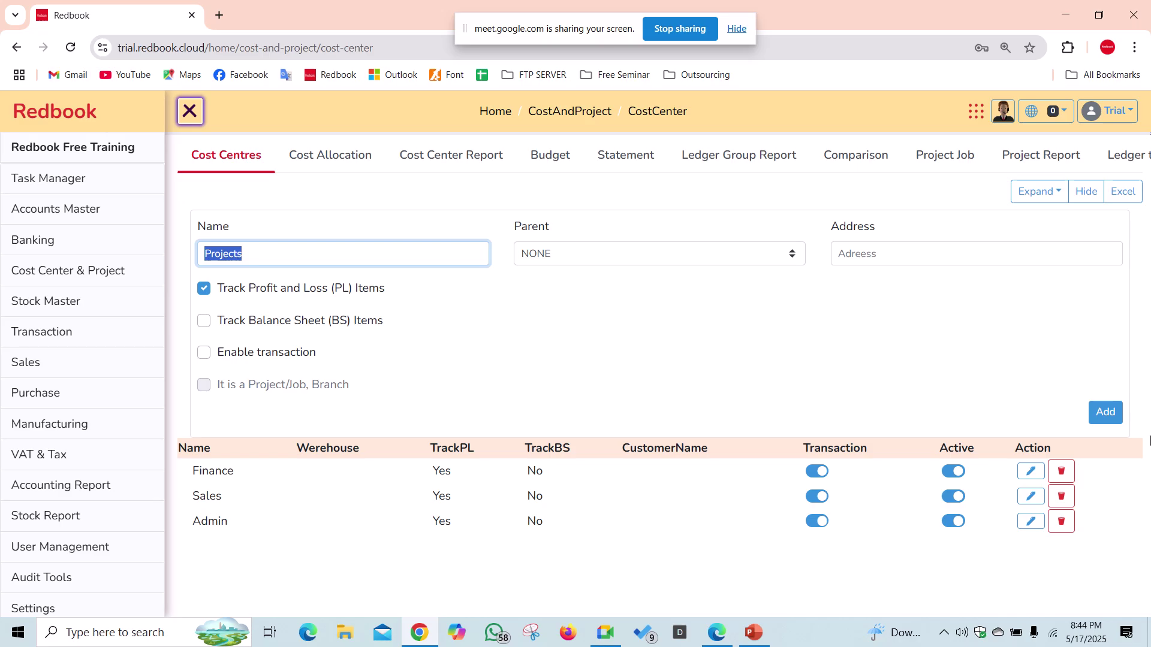
{"action": "left_click", "coordinate": [1105, 413]}
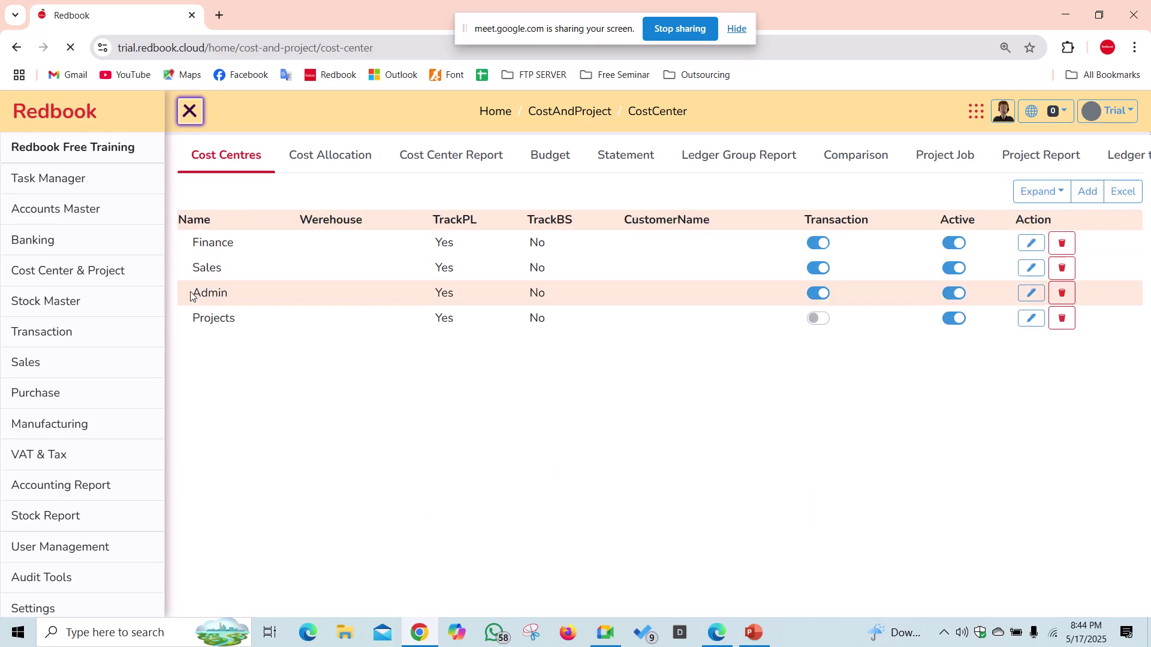
- Start another cost centre entry named PR 01 with Projects as its parent
{"action": "left_click_drag", "start_coordinate": [192, 325], "coordinate": [259, 310]}
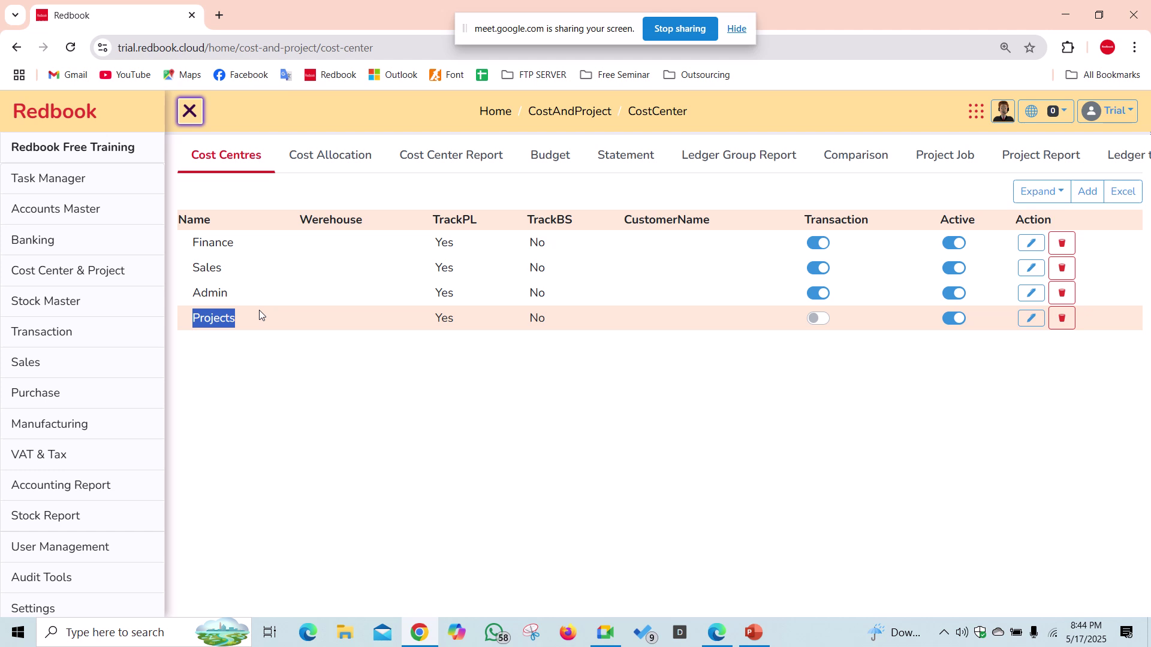
{"action": "left_click", "coordinate": [1089, 199]}
{"action": "left_click", "coordinate": [281, 245]}
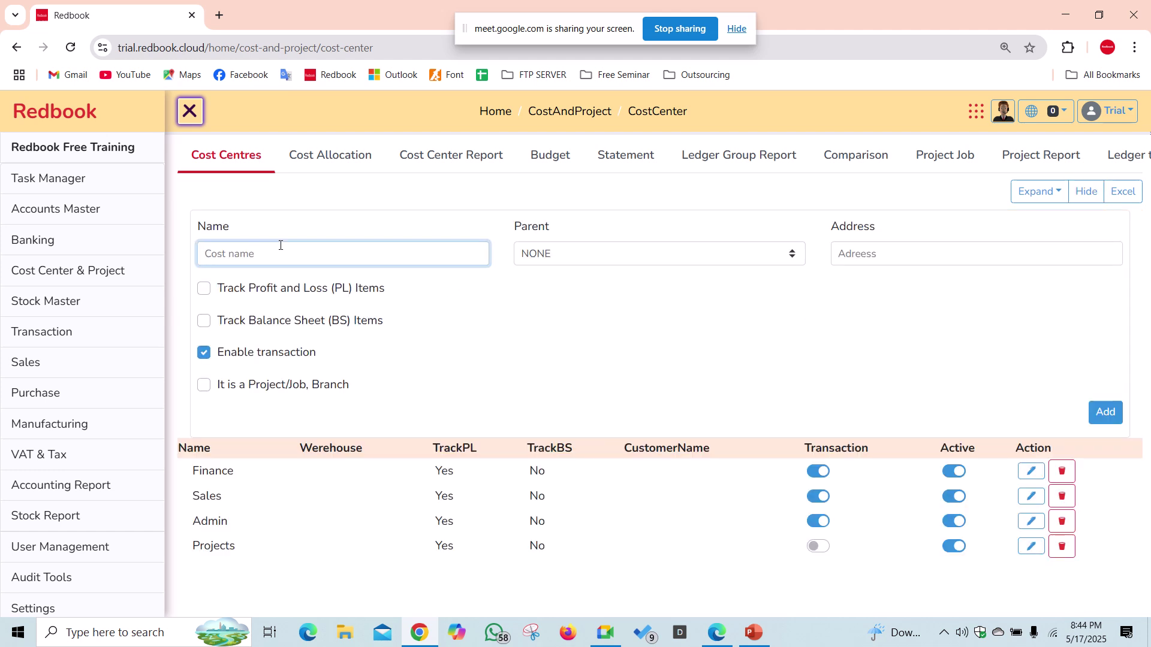
{"action": "type", "text": "PR 01"}
{"action": "left_click", "coordinate": [603, 254]}
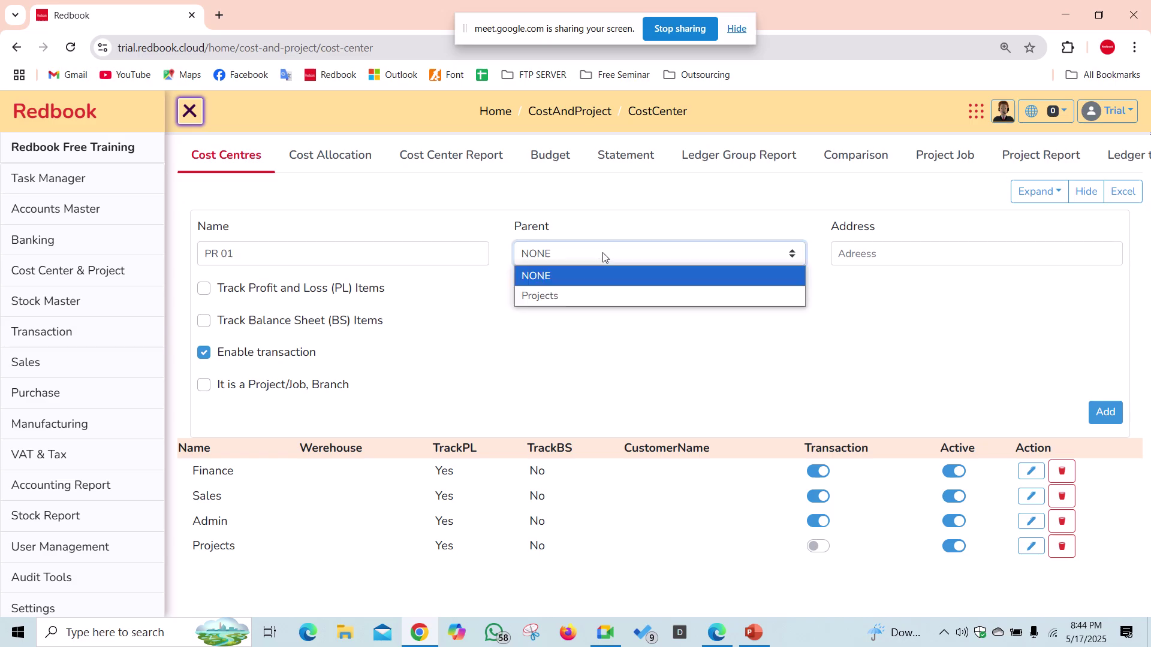
{"action": "left_click", "coordinate": [577, 296]}
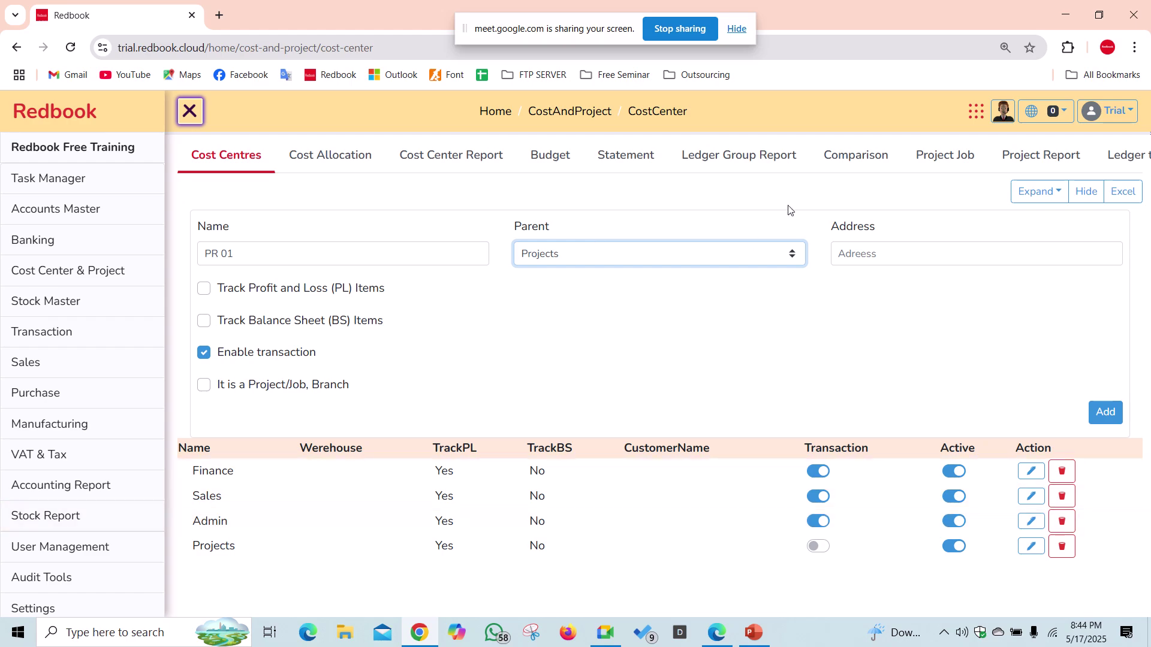
{"action": "left_click", "coordinate": [729, 257]}
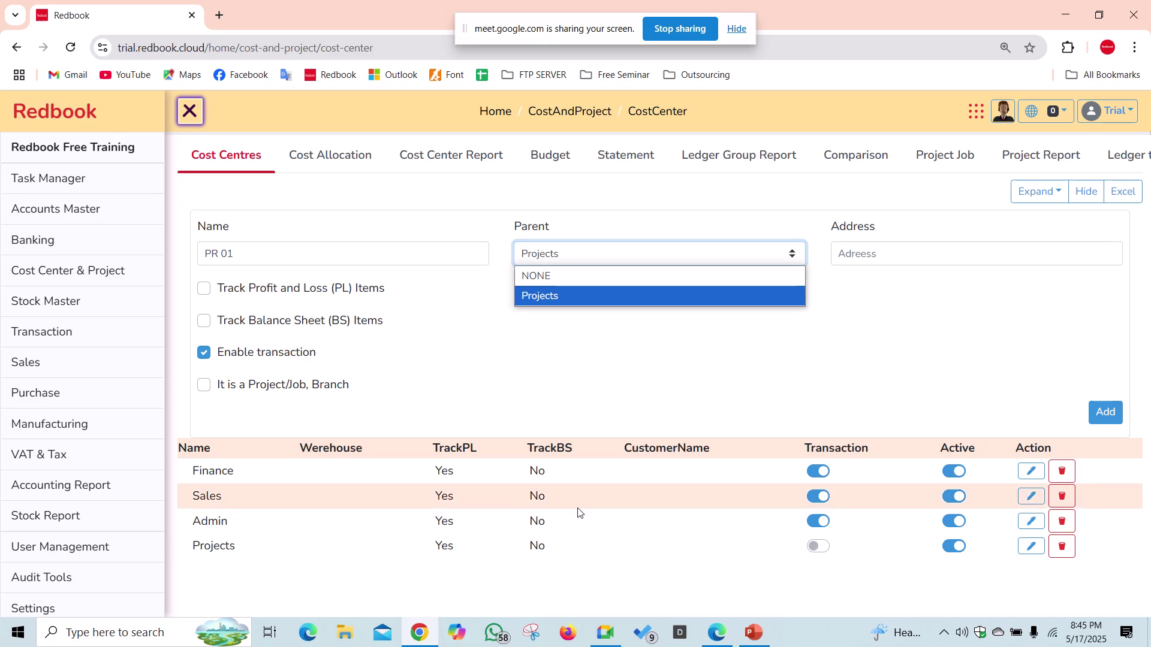
- Switch to Excel by launching it from the Windows search
{"action": "key", "text": "super"}
{"action": "type", "text": "excel"}
{"action": "key", "text": "Return"}
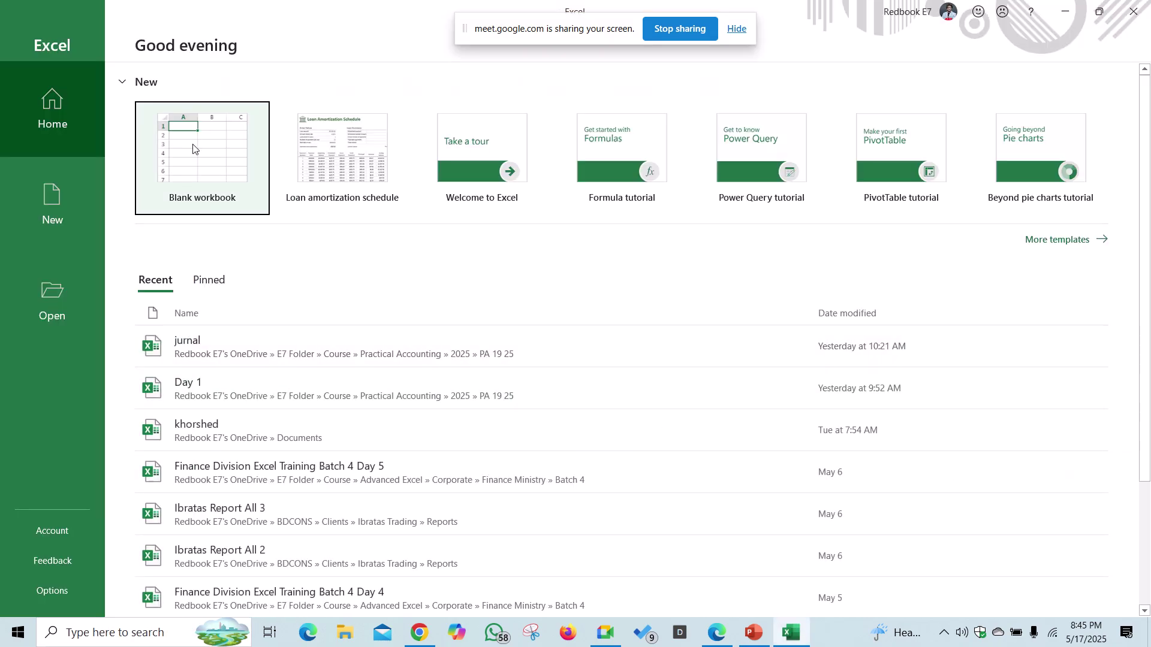
- Create a blank workbook and enter Huawei in cell A1
{"action": "left_click", "coordinate": [200, 136]}
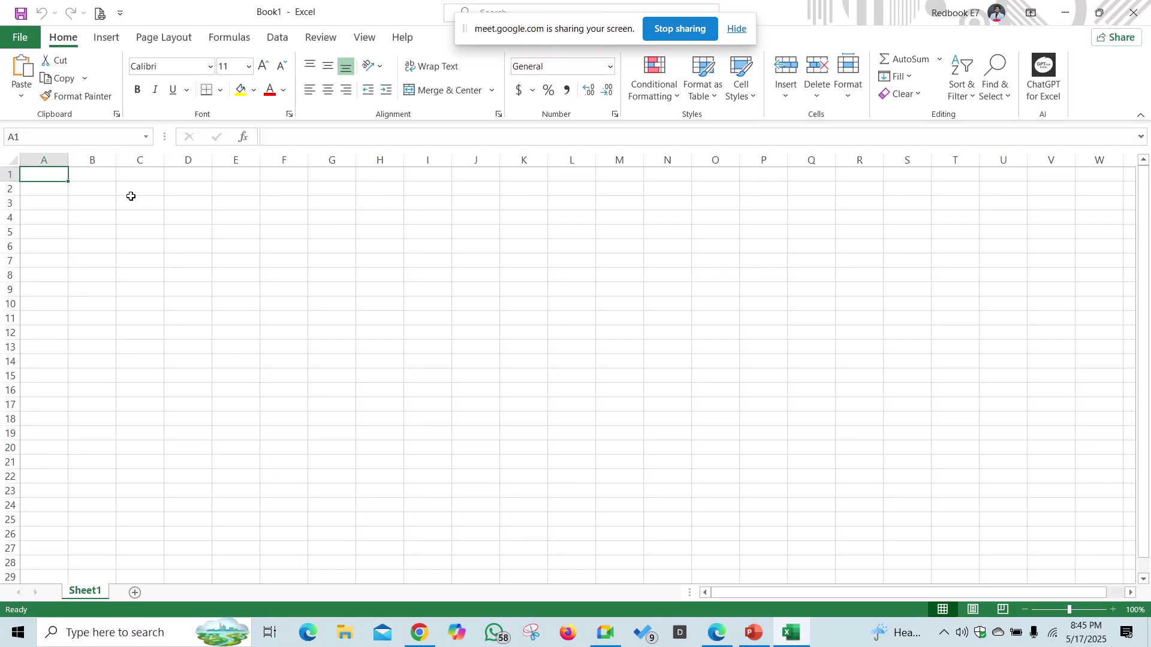
{"action": "type", "text": "Huea"}
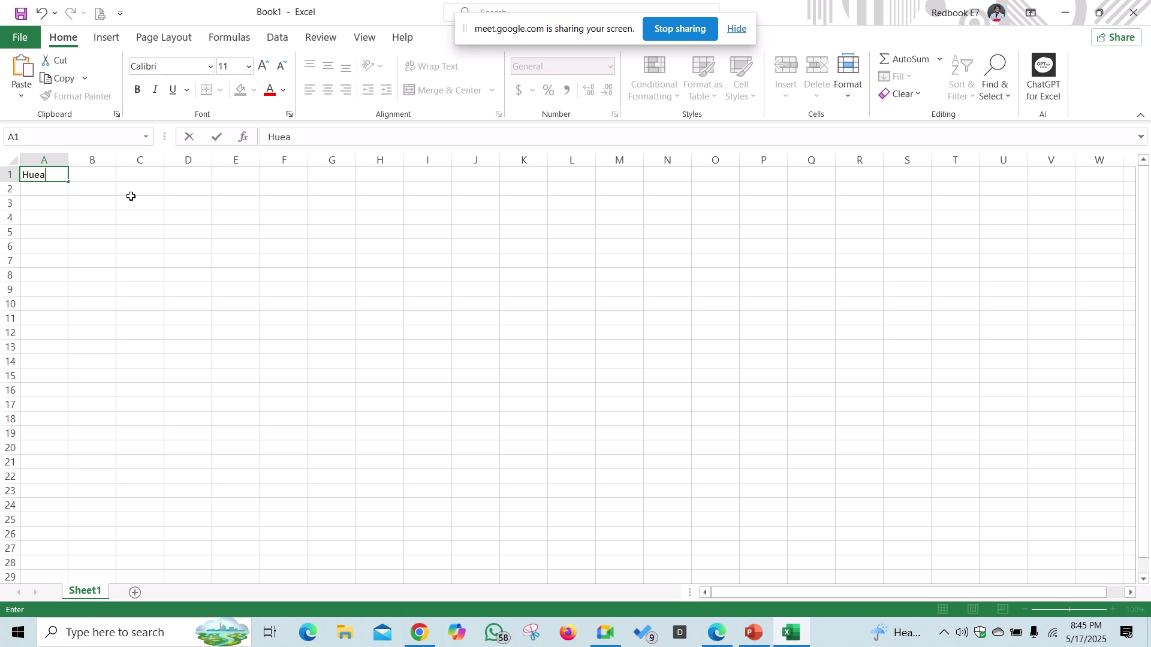
{"action": "key", "text": "BackSpace"}
{"action": "key", "text": "BackSpace"}
{"action": "type", "text": "aw"}
{"action": "key", "text": "Return"}
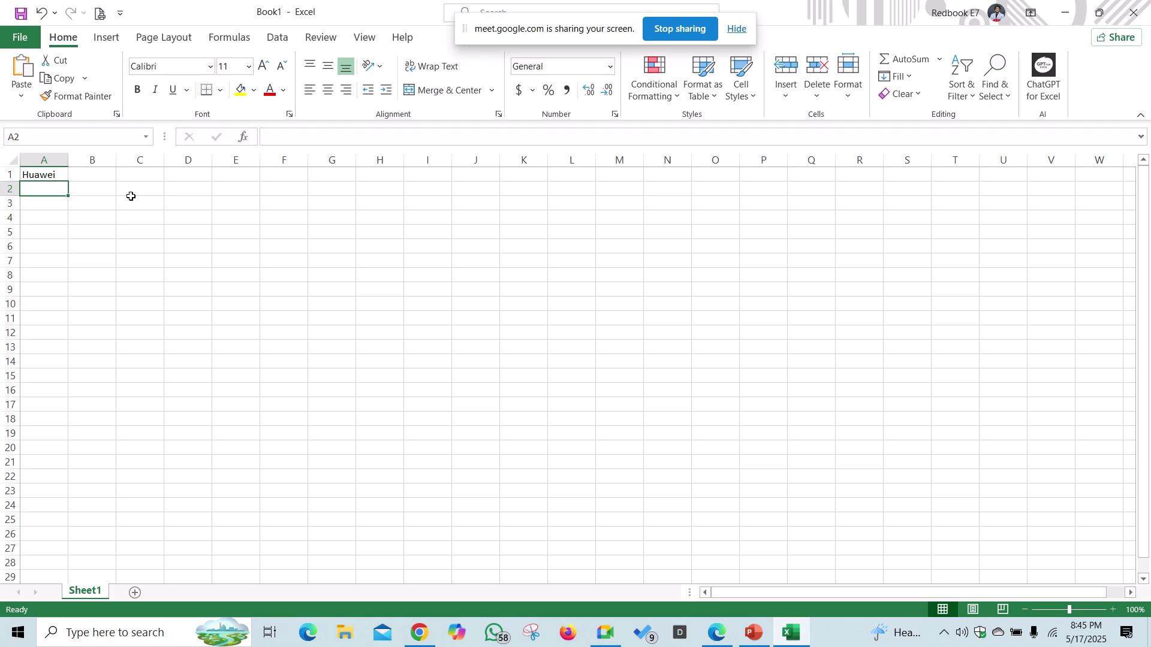
- Enter PR 0001414 in cell A2 and Site 011 in cell A3, below Huawei
{"action": "type", "text": "PR 0001"}
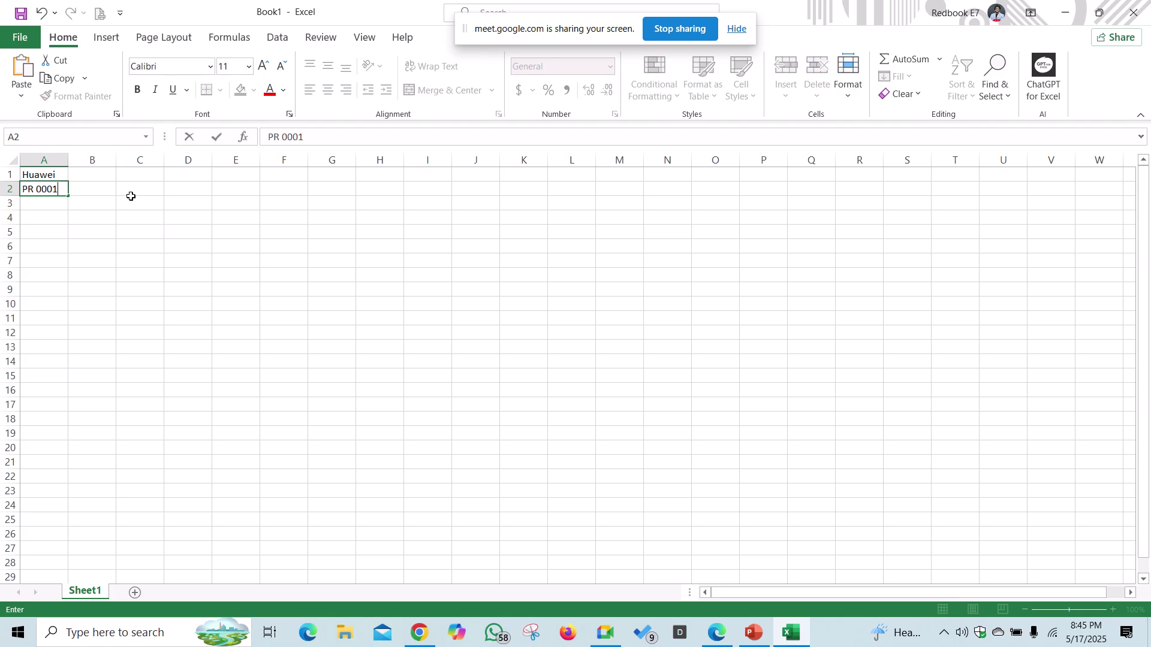
{"action": "type", "text": "414"}
{"action": "key", "text": "Return"}
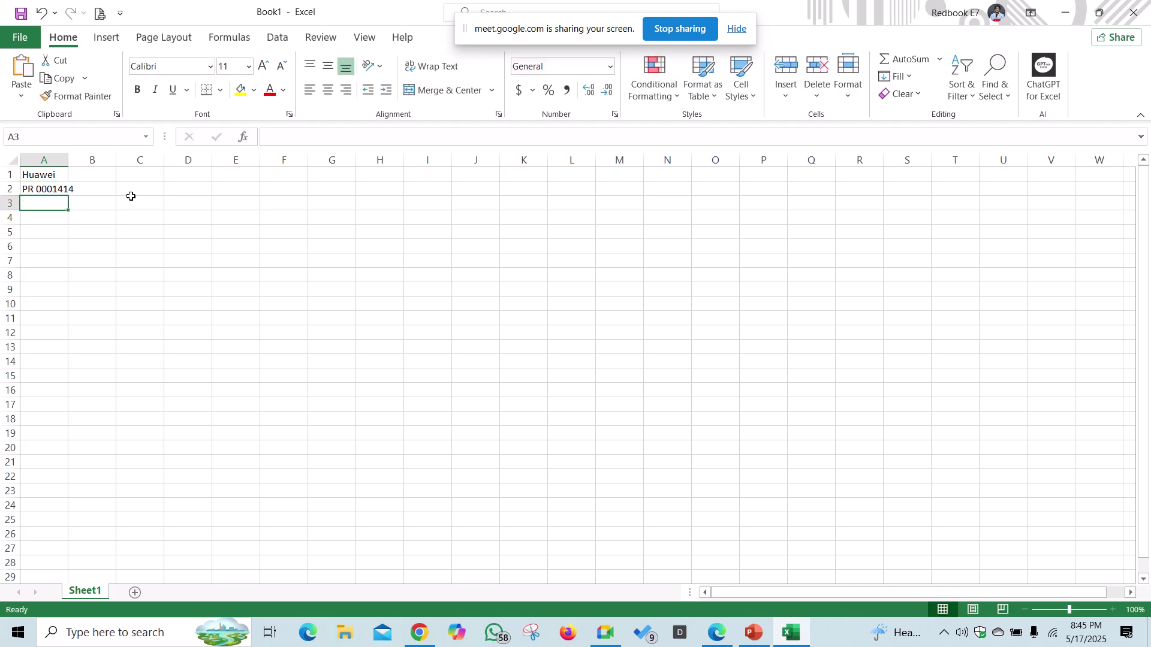
{"action": "left_click", "coordinate": [34, 191]}
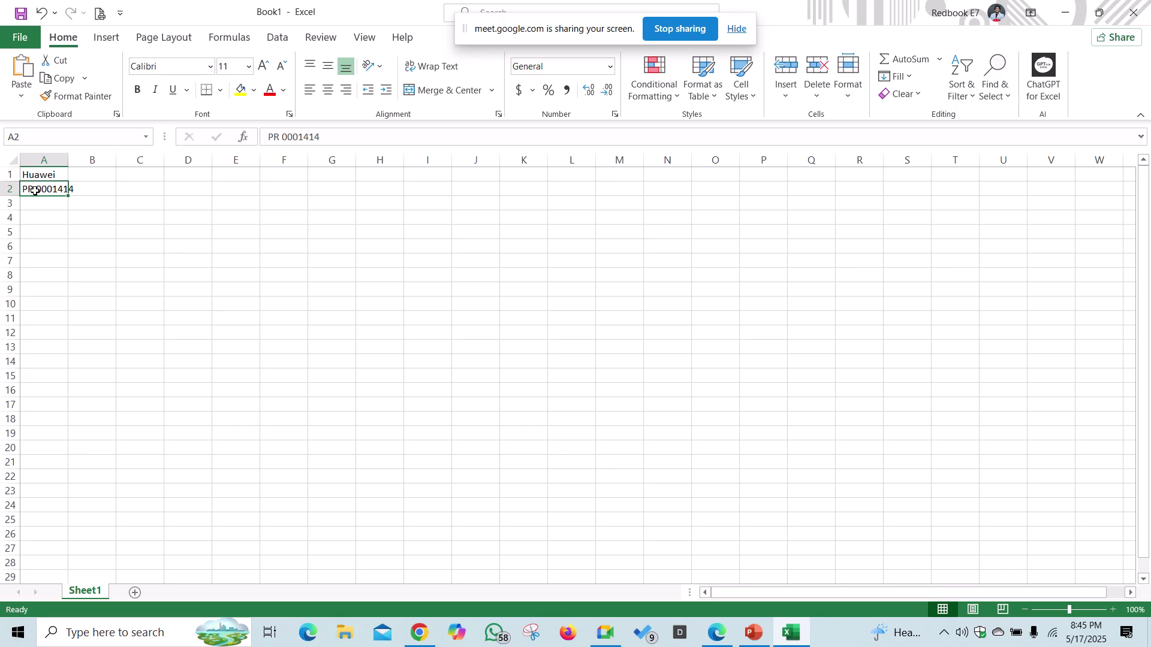
{"action": "left_click", "coordinate": [46, 202]}
{"action": "type", "text": "S"}
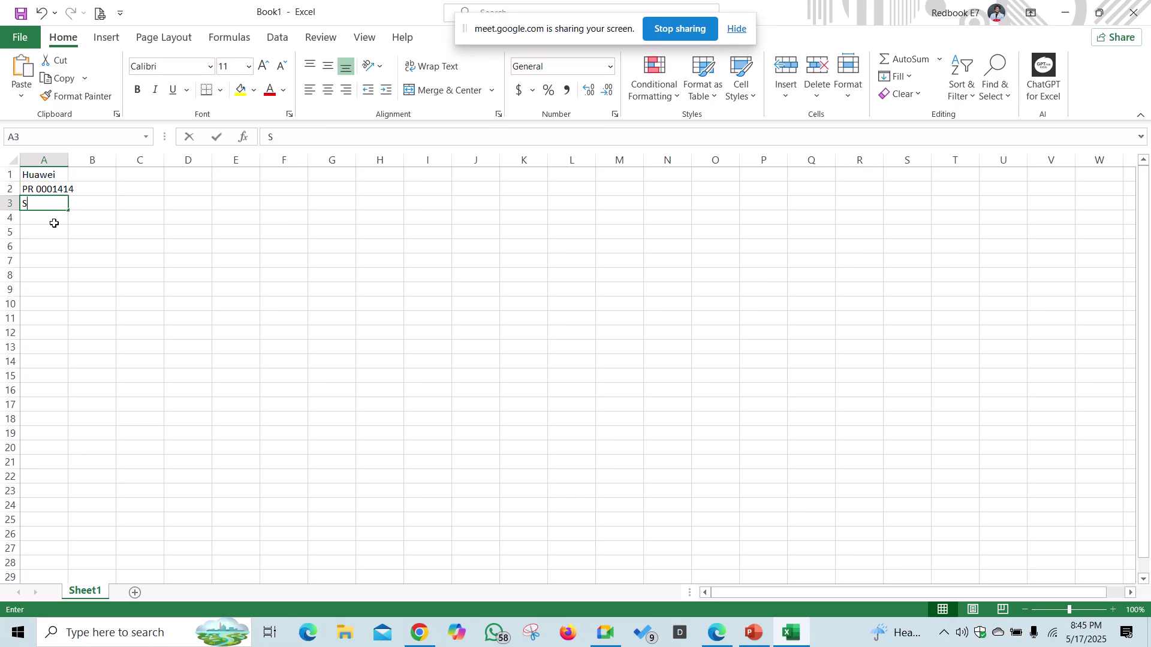
{"action": "type", "text": "ite 011"}
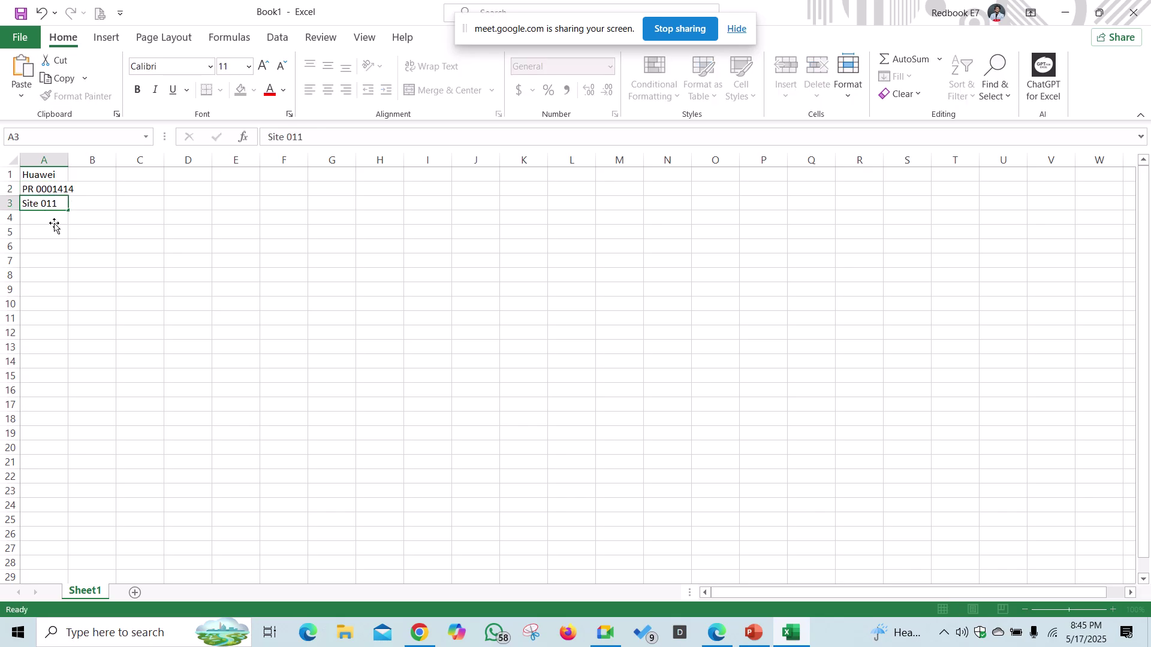
{"action": "key", "text": "Return"}
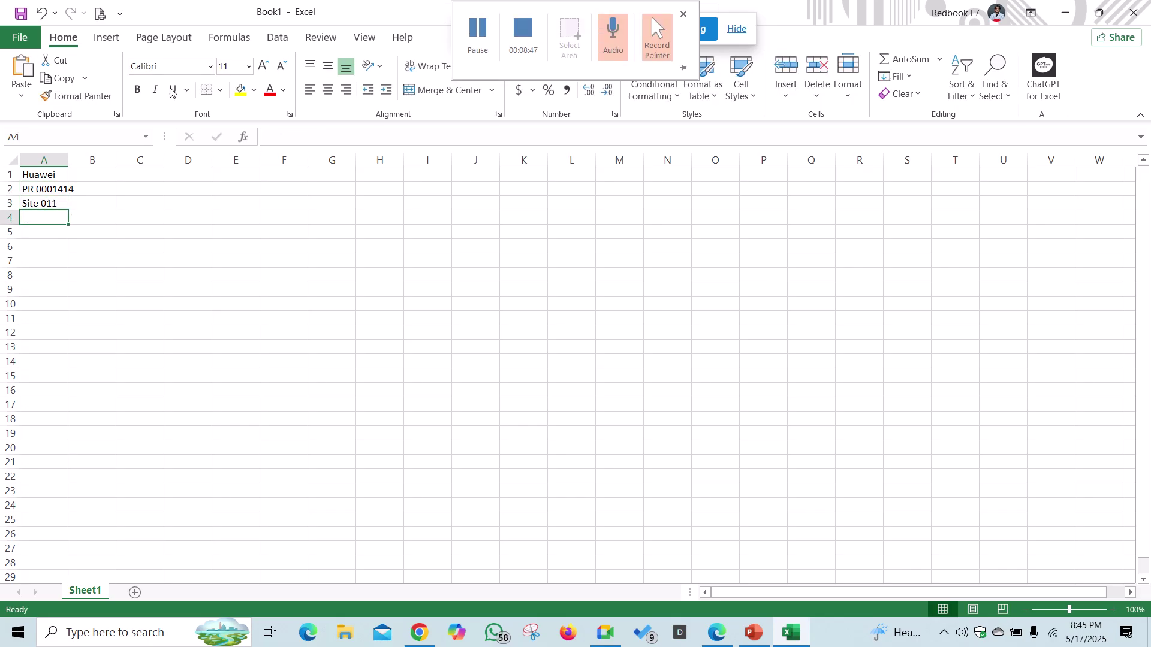
- Fill the site series from A3 down to Site 016 in A8 and indent these cells by two levels
{"action": "left_click", "coordinate": [57, 203]}
{"action": "left_click_drag", "start_coordinate": [71, 214], "coordinate": [74, 280]}
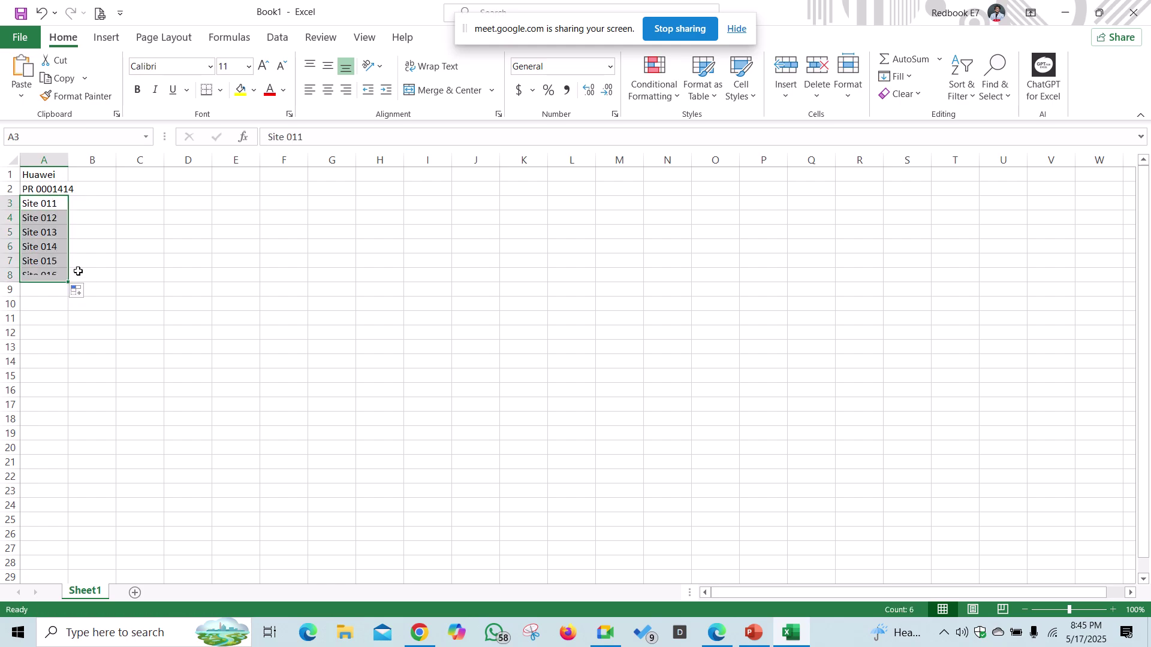
{"action": "left_click", "coordinate": [387, 90]}
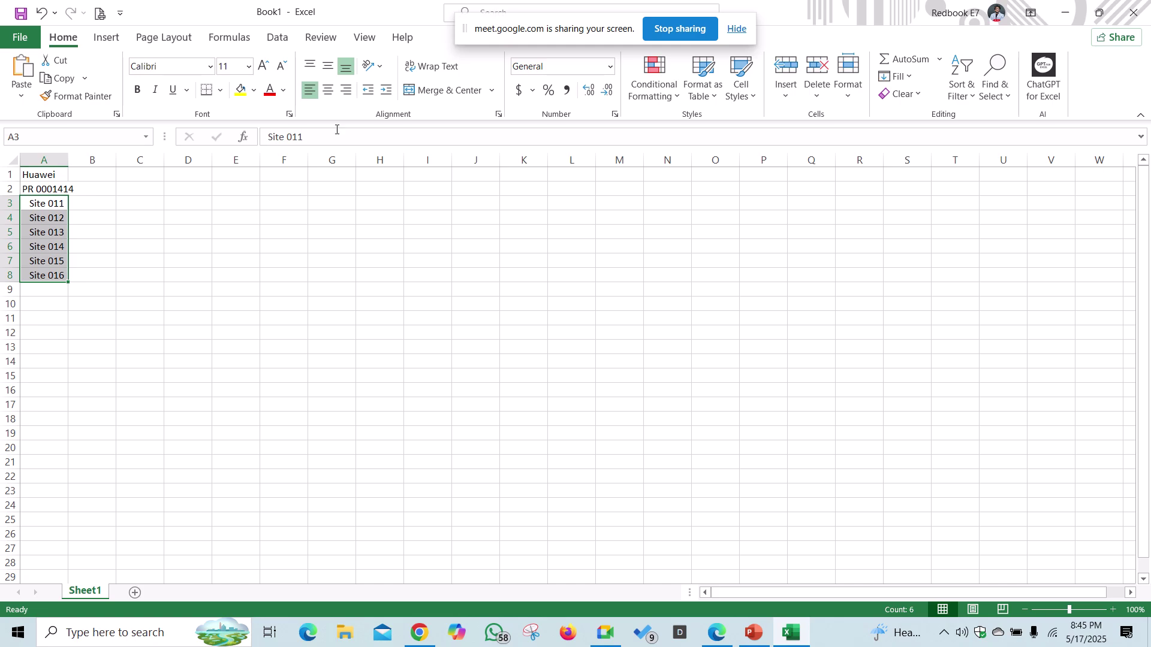
{"action": "left_click", "coordinate": [388, 93]}
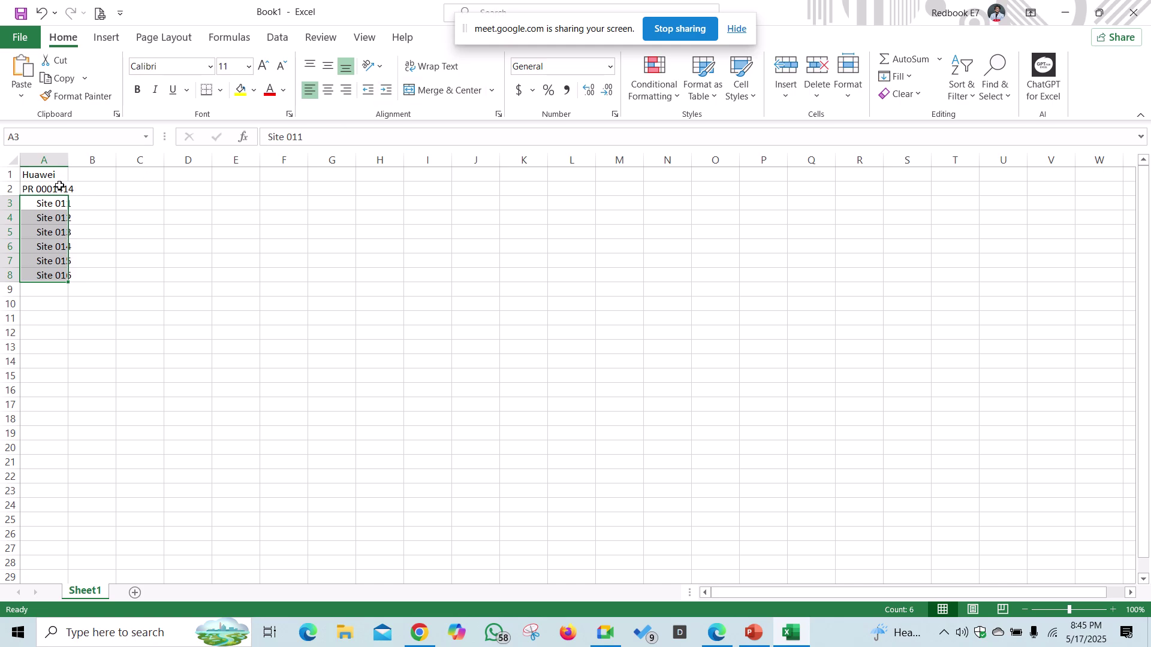
- Indent the PR 0001414 cell by one level and fit the width of column A to its contents
{"action": "left_click", "coordinate": [63, 188]}
{"action": "left_click", "coordinate": [383, 92]}
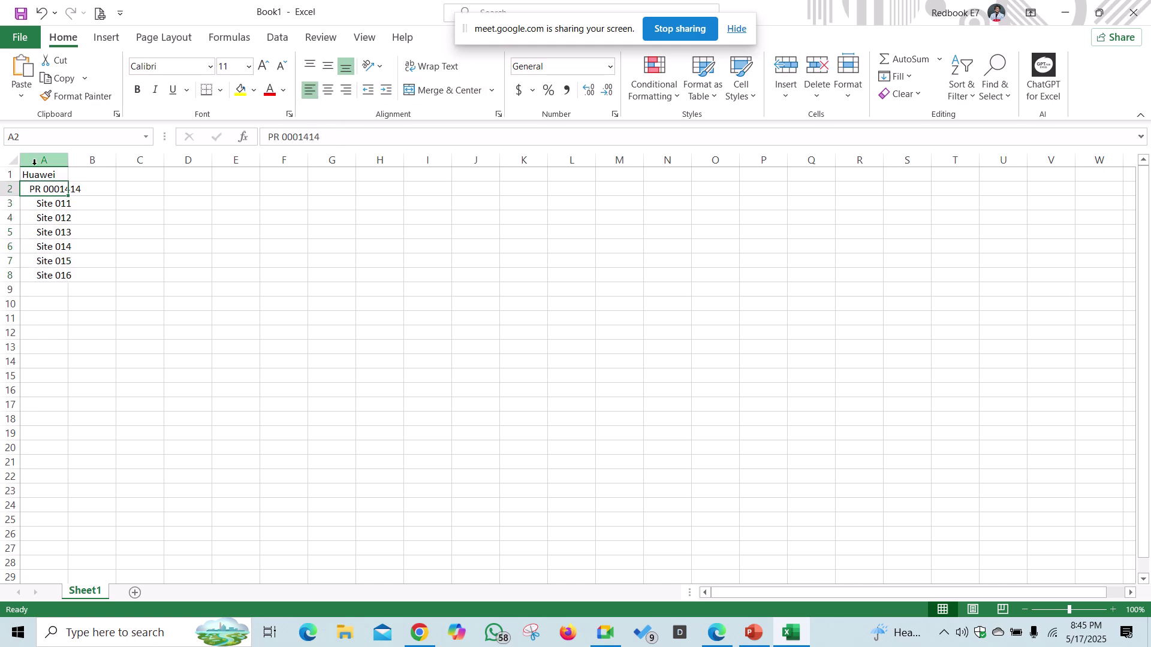
{"action": "double_click", "coordinate": [68, 160]}
{"action": "left_click", "coordinate": [58, 316]}
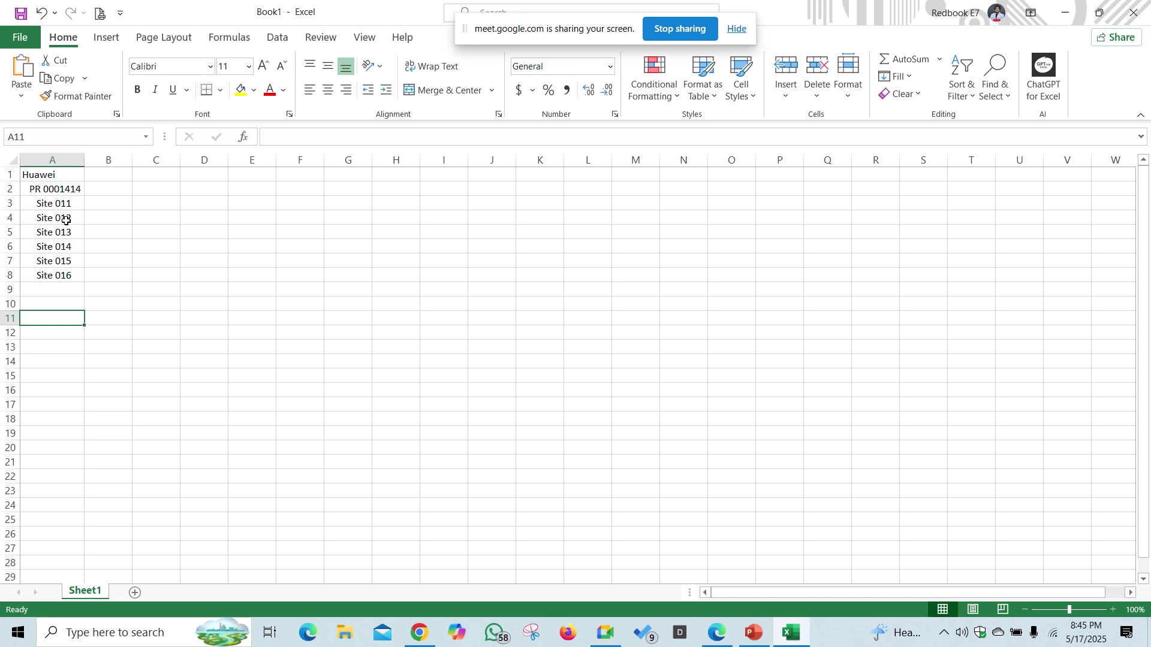
- Indent the whole list in A1:A8, from Huawei through Site 016, by one more level
{"action": "left_click", "coordinate": [67, 175]}
{"action": "left_click_drag", "start_coordinate": [67, 175], "coordinate": [72, 274]}
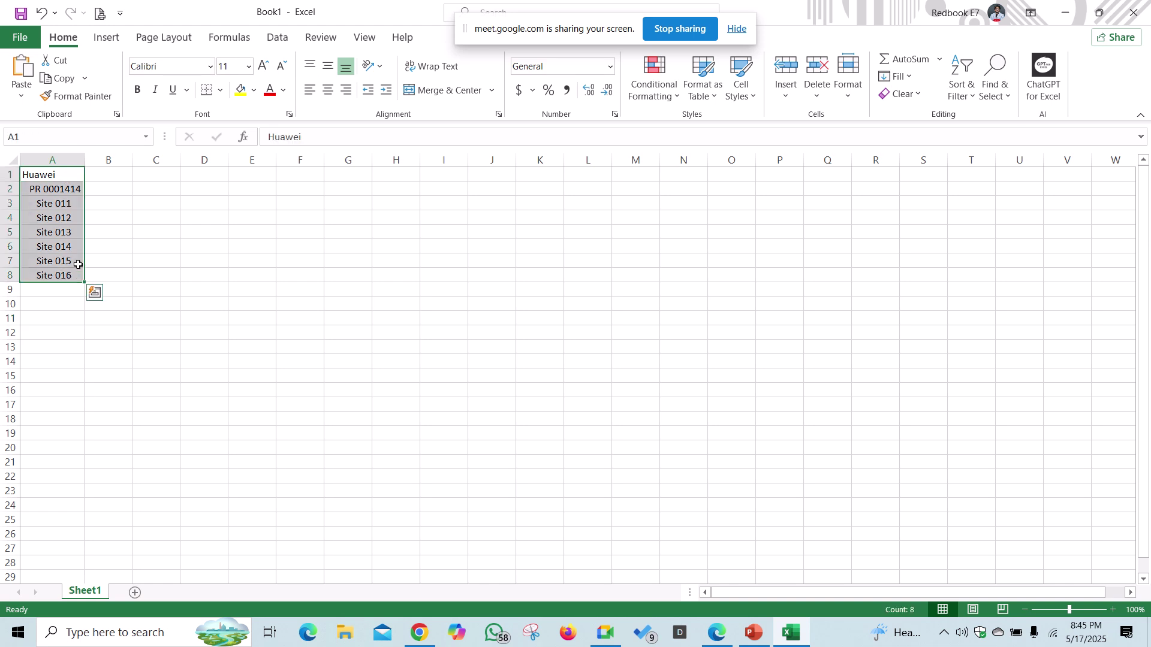
{"action": "left_click", "coordinate": [387, 90]}
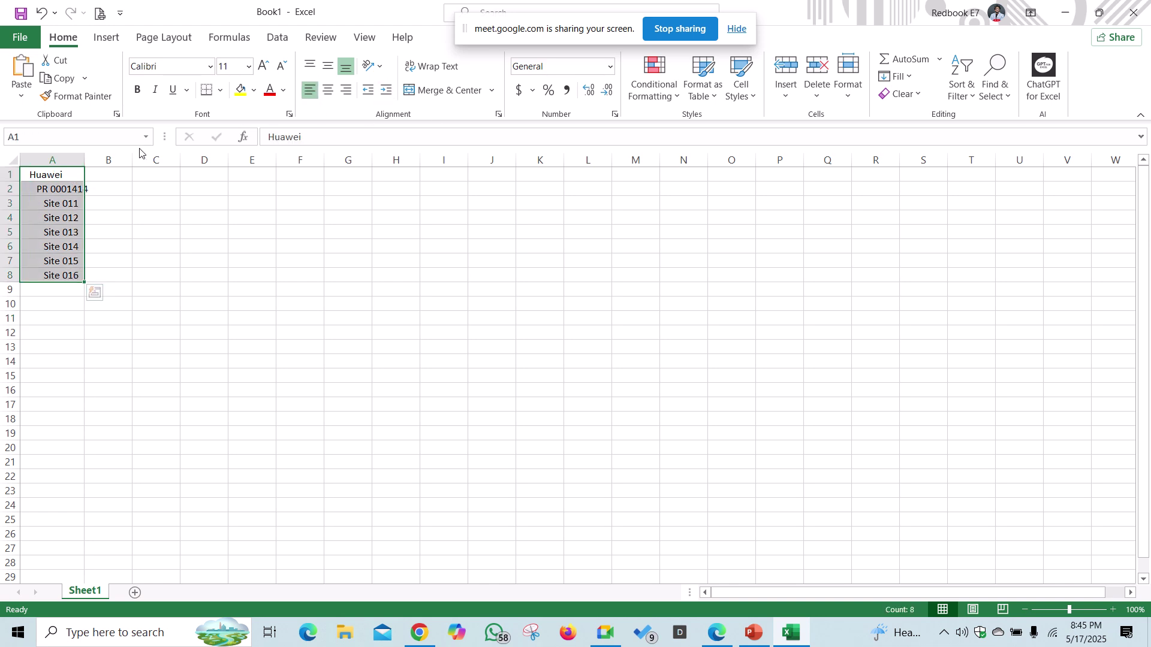
- Insert a row above Huawei and enter Projects in cell A1 as a bold heading
{"action": "left_click", "coordinate": [10, 175]}
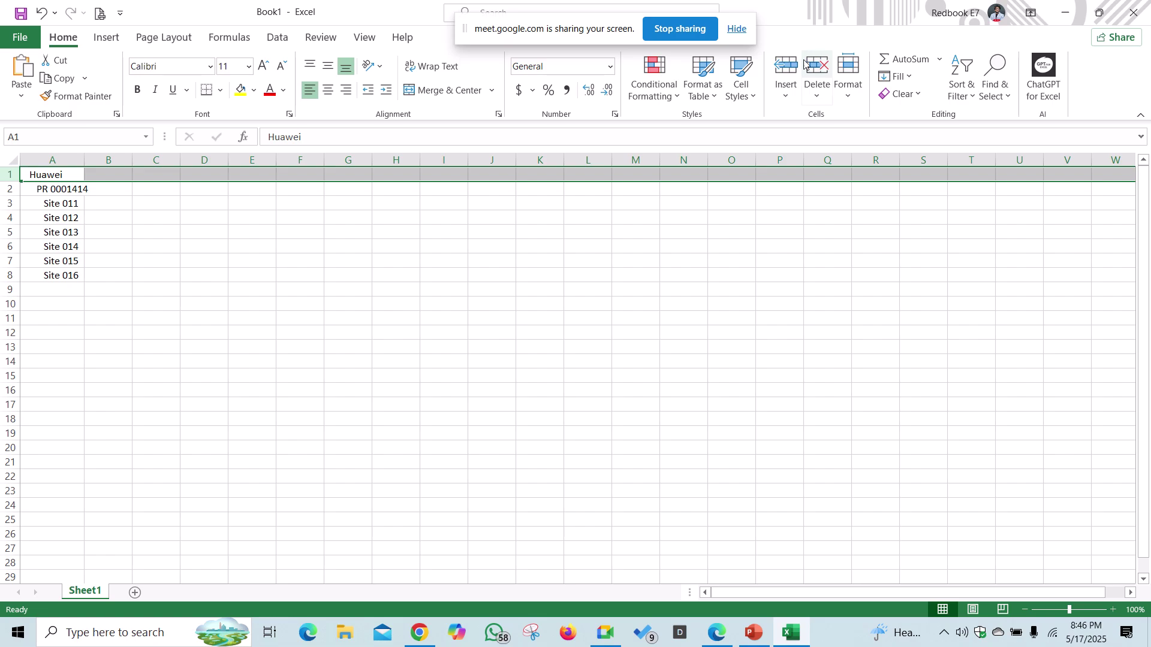
{"action": "left_click", "coordinate": [785, 65]}
{"action": "left_click", "coordinate": [64, 175]}
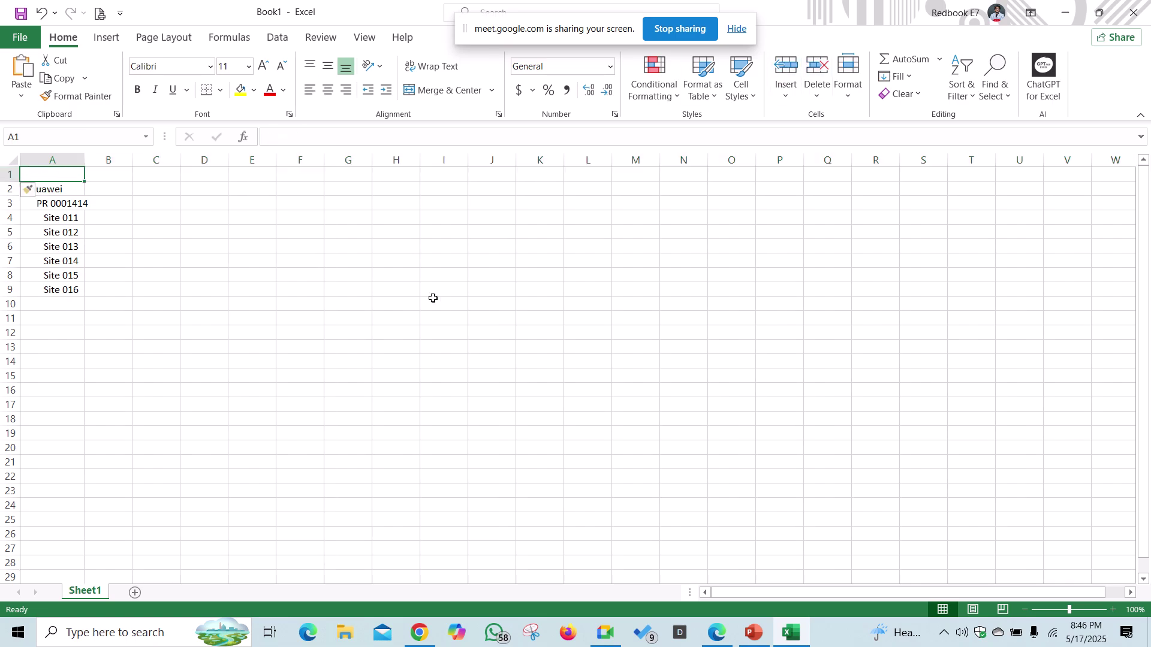
{"action": "type", "text": "Projects"}
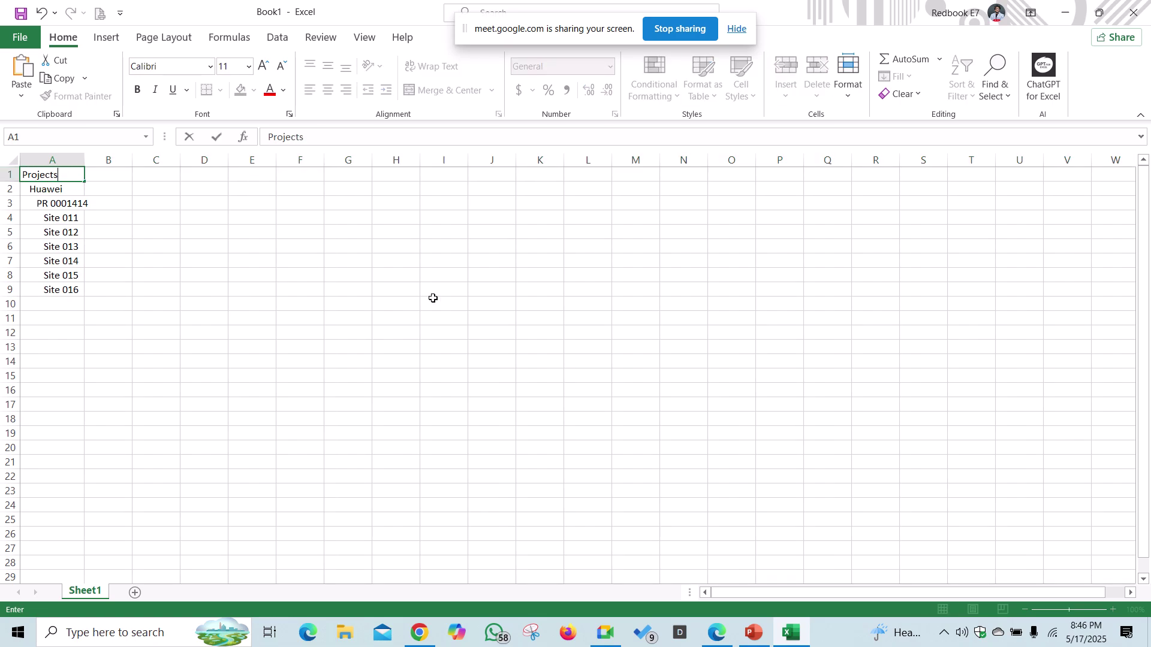
{"action": "key", "text": "Return"}
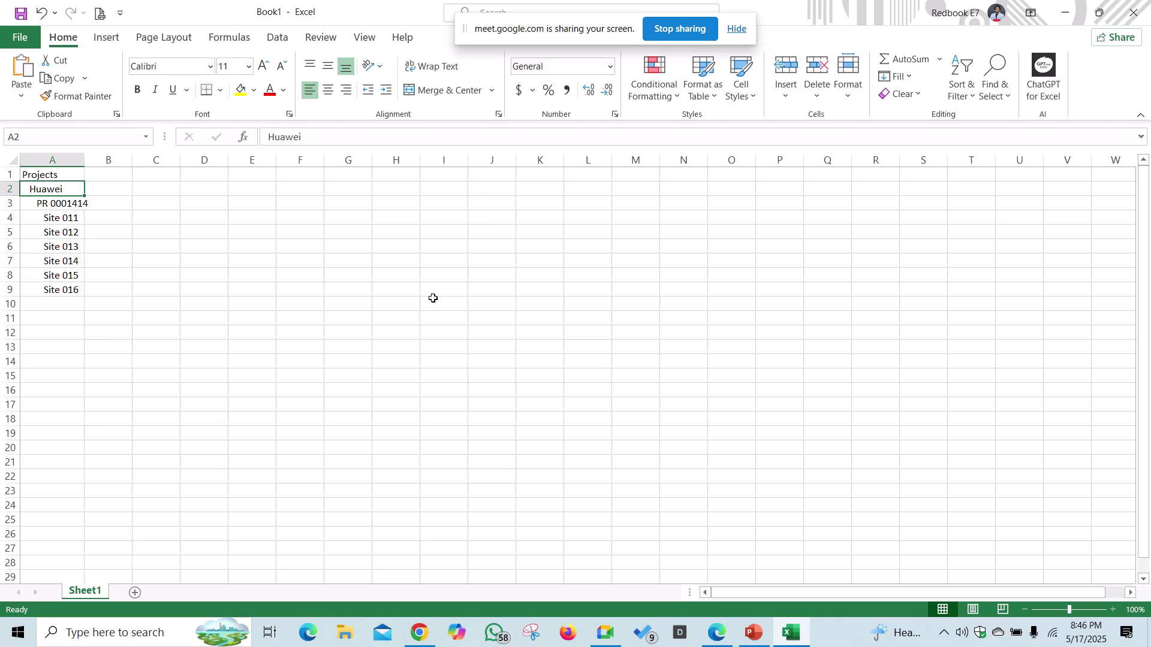
{"action": "key", "text": "Up"}
{"action": "key", "text": "ctrl+b"}
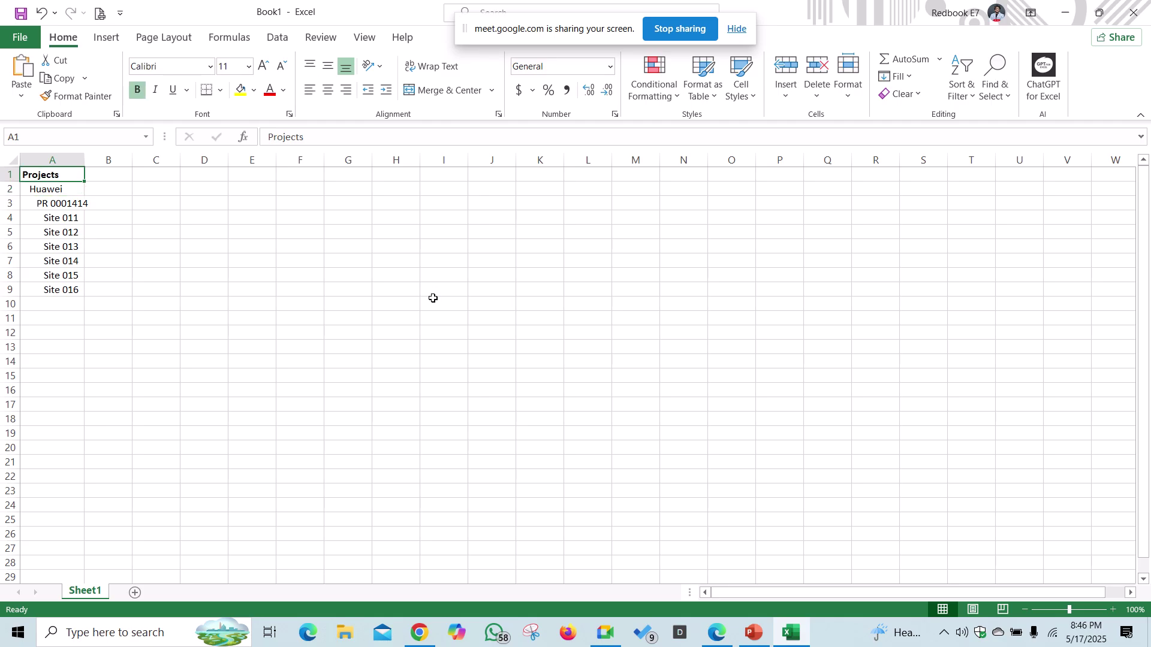
- Enter GP in cell A10 below the last site and set its indent to one level, matching Huawei
{"action": "key", "text": "Down"}
{"action": "key", "text": "Down"}
{"action": "key", "text": "Down"}
{"action": "key", "text": "Down"}
{"action": "key", "text": "Down"}
{"action": "key", "text": "Down"}
{"action": "key", "text": "Down"}
{"action": "key", "text": "Down"}
{"action": "key", "text": "Down"}
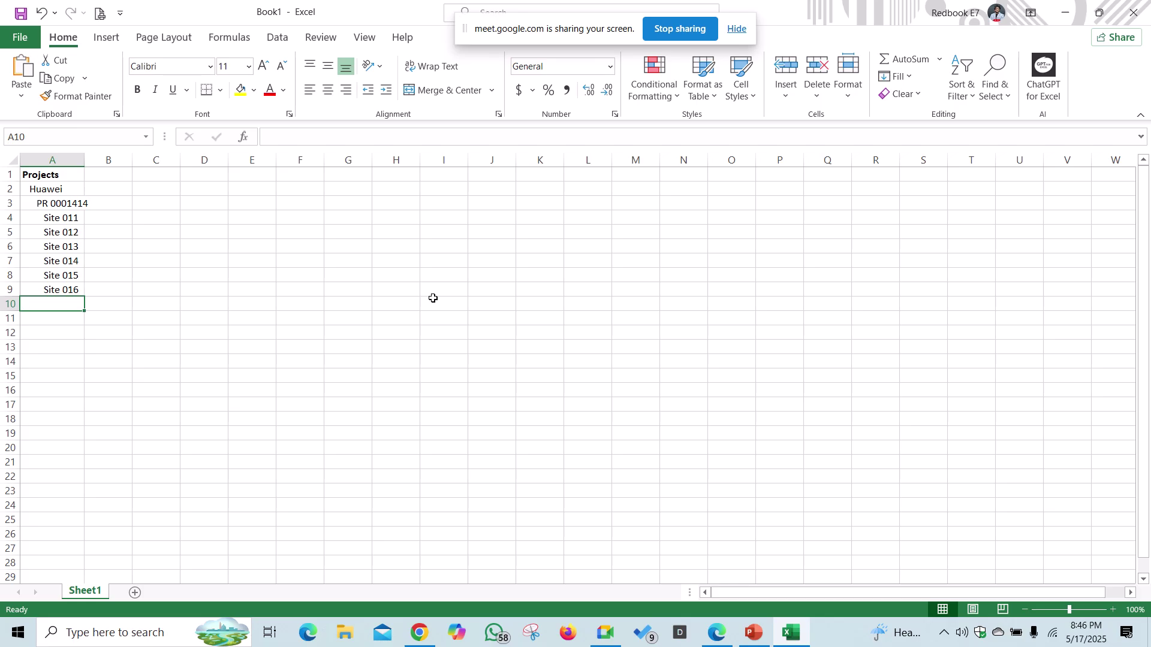
{"action": "type", "text": "GP"}
{"action": "key", "text": "ctrl+Return"}
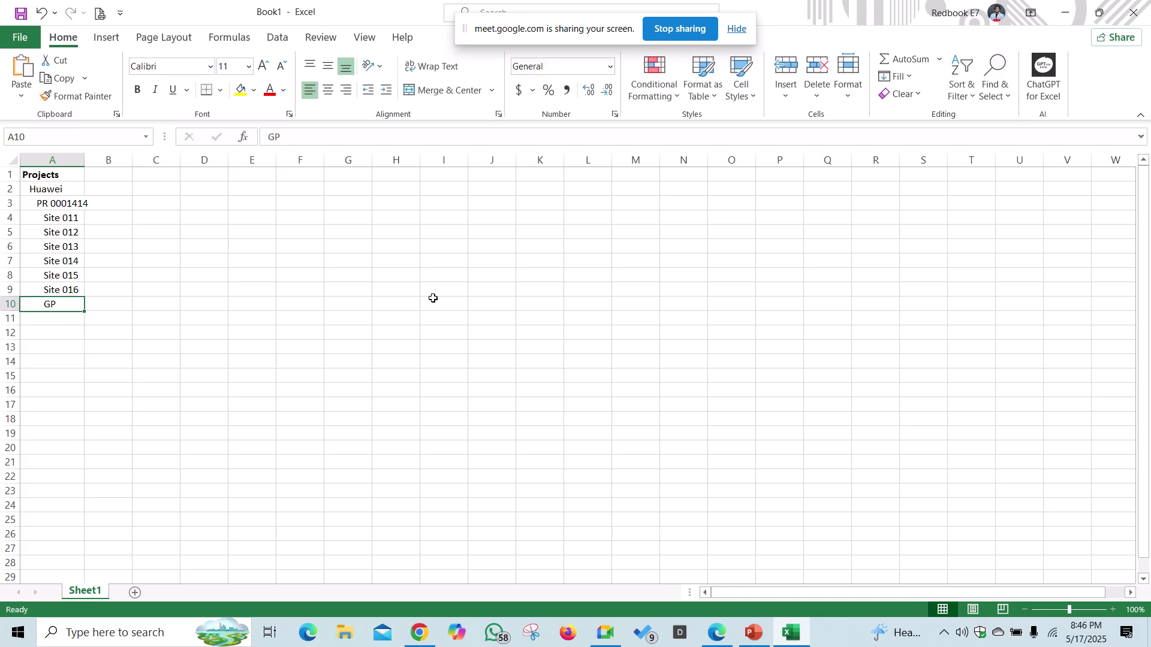
{"action": "left_click", "coordinate": [370, 94]}
{"action": "left_click", "coordinate": [371, 97]}
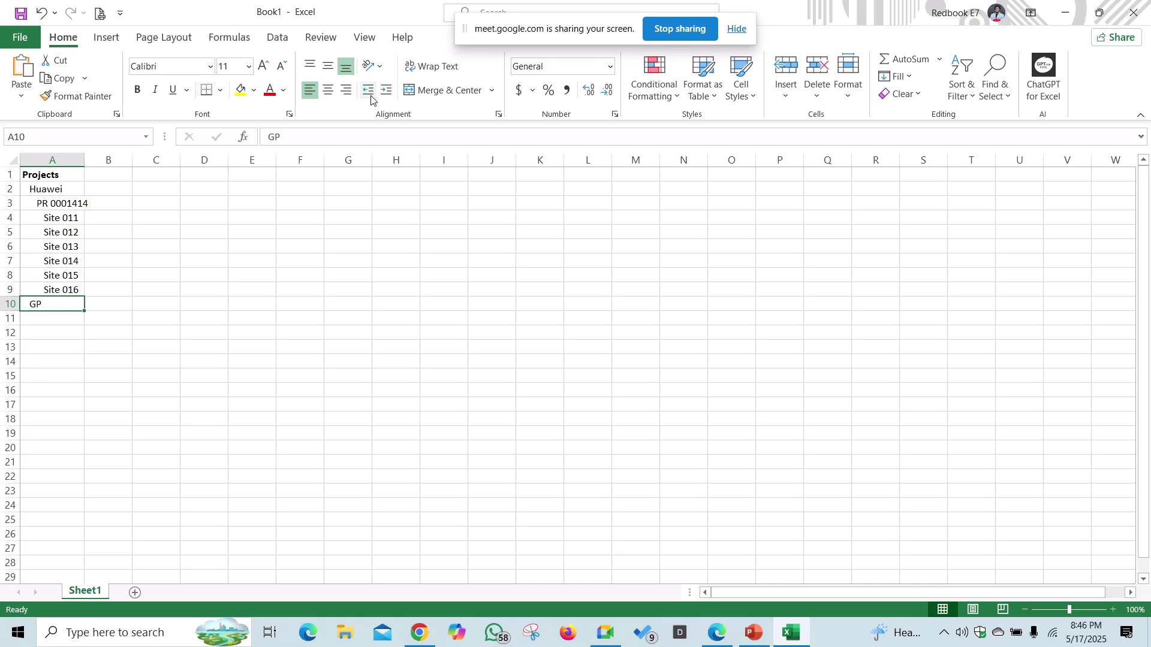
{"action": "left_click", "coordinate": [370, 96]}
{"action": "left_click", "coordinate": [388, 94]}
- Switch back to Redbook in Chrome and enable profit and loss tracking for the PR 01 cost centre
{"action": "mouse_move", "coordinate": [420, 633]}
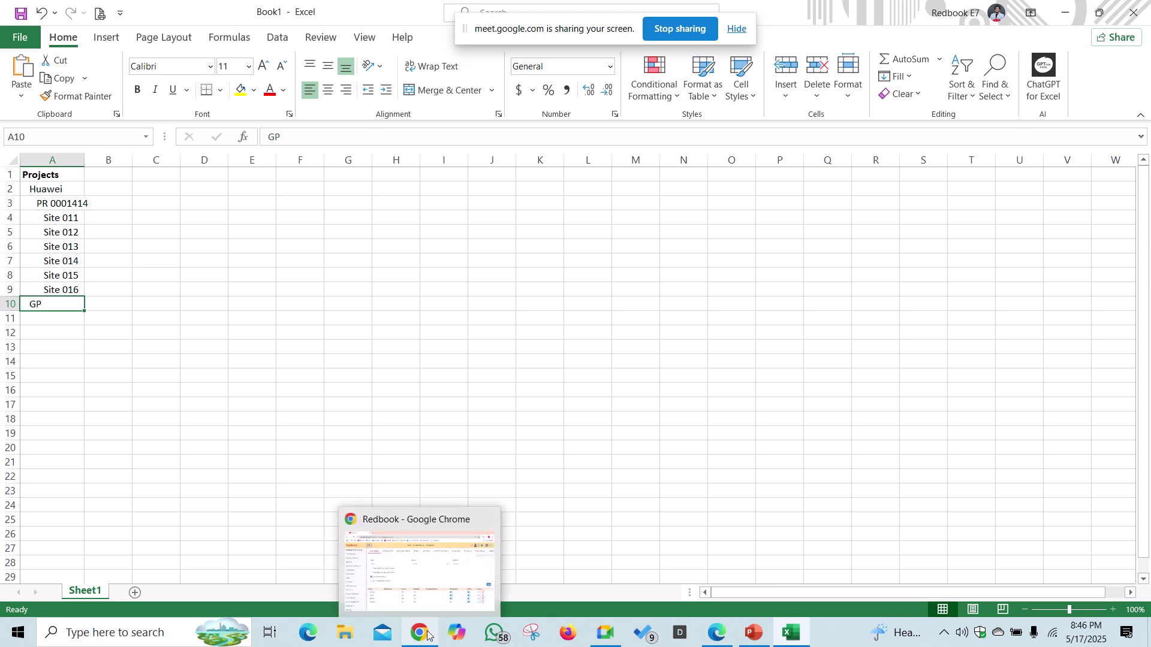
{"action": "left_click", "coordinate": [438, 585]}
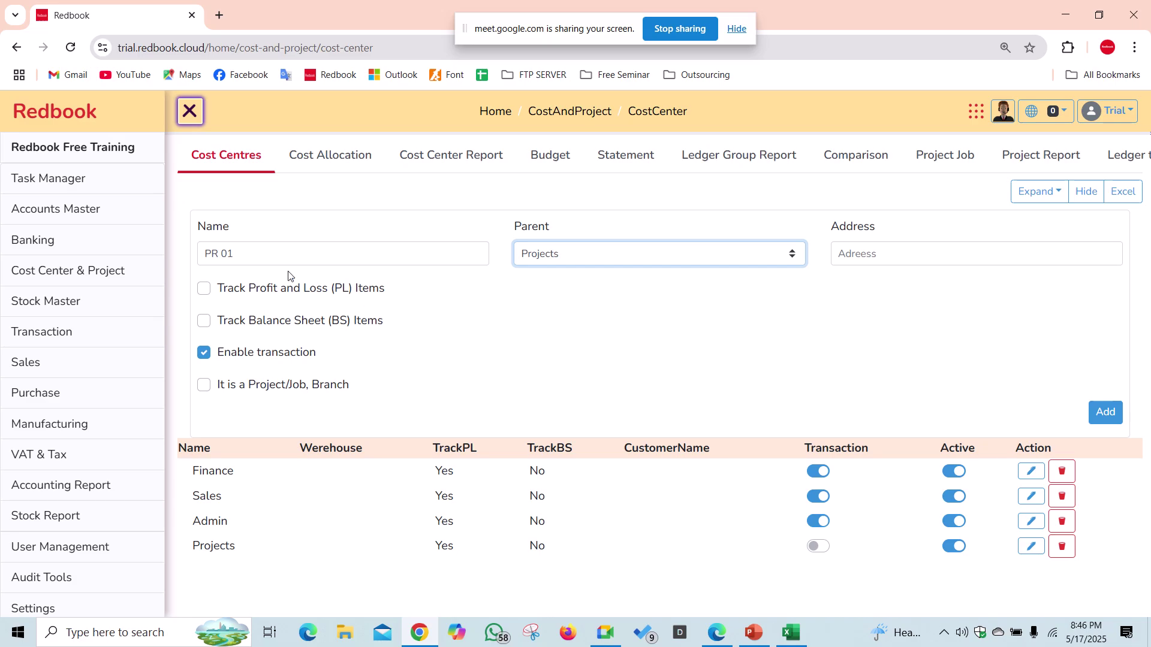
{"action": "left_click_drag", "start_coordinate": [282, 254], "coordinate": [203, 259]}
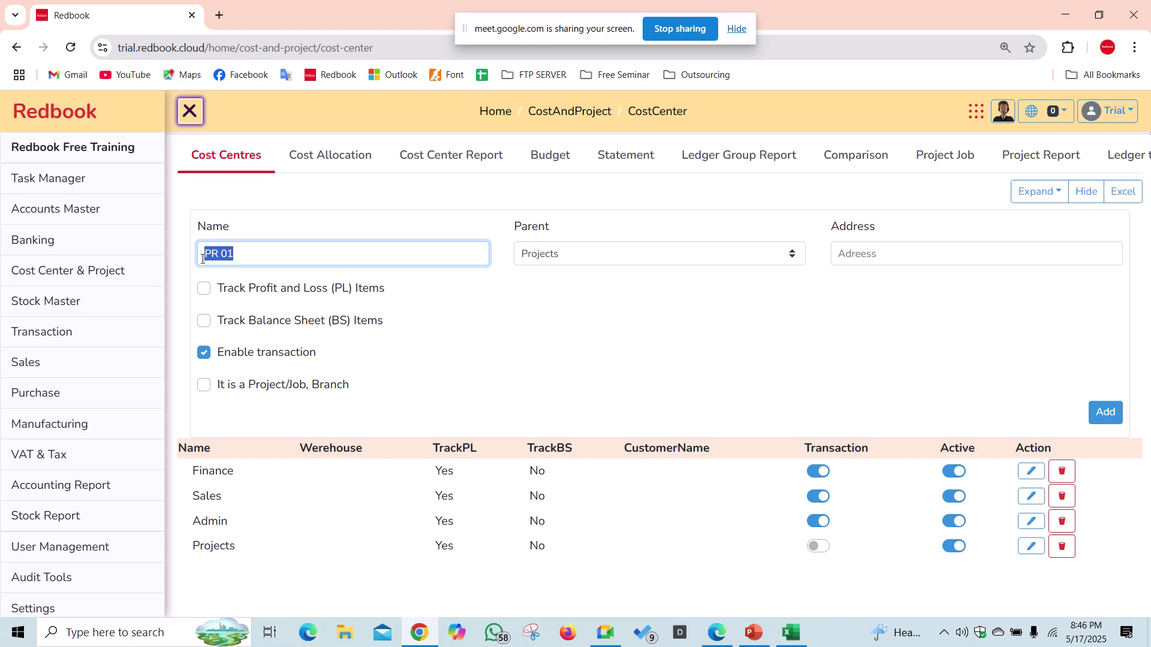
{"action": "left_click", "coordinate": [576, 255]}
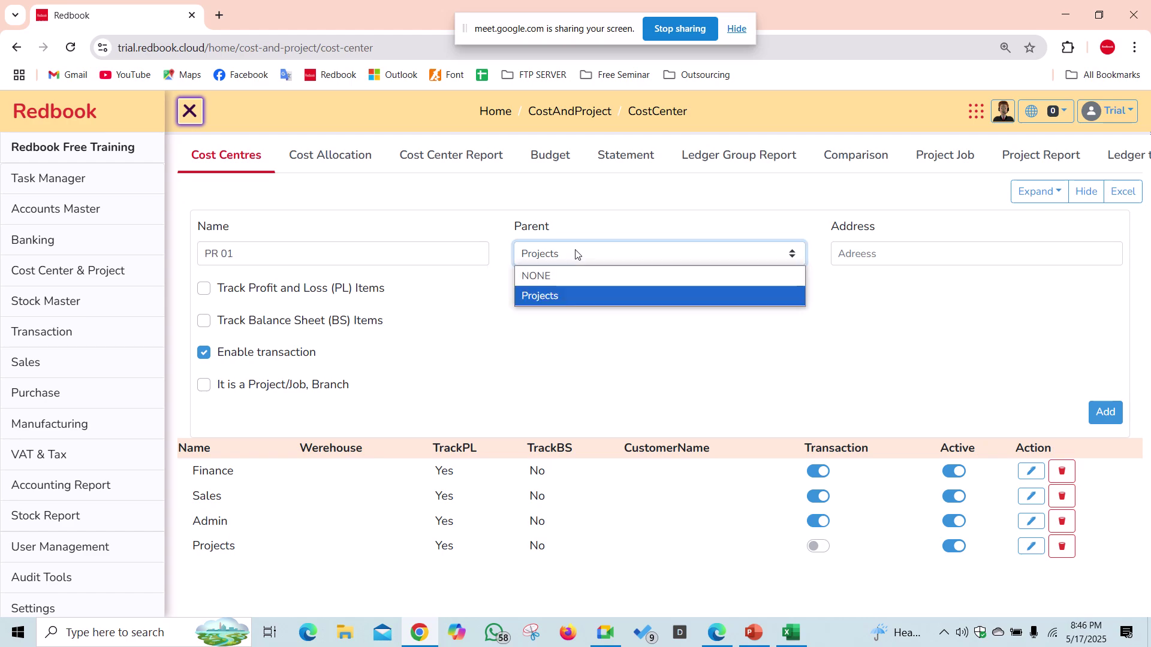
{"action": "left_click", "coordinate": [577, 255]}
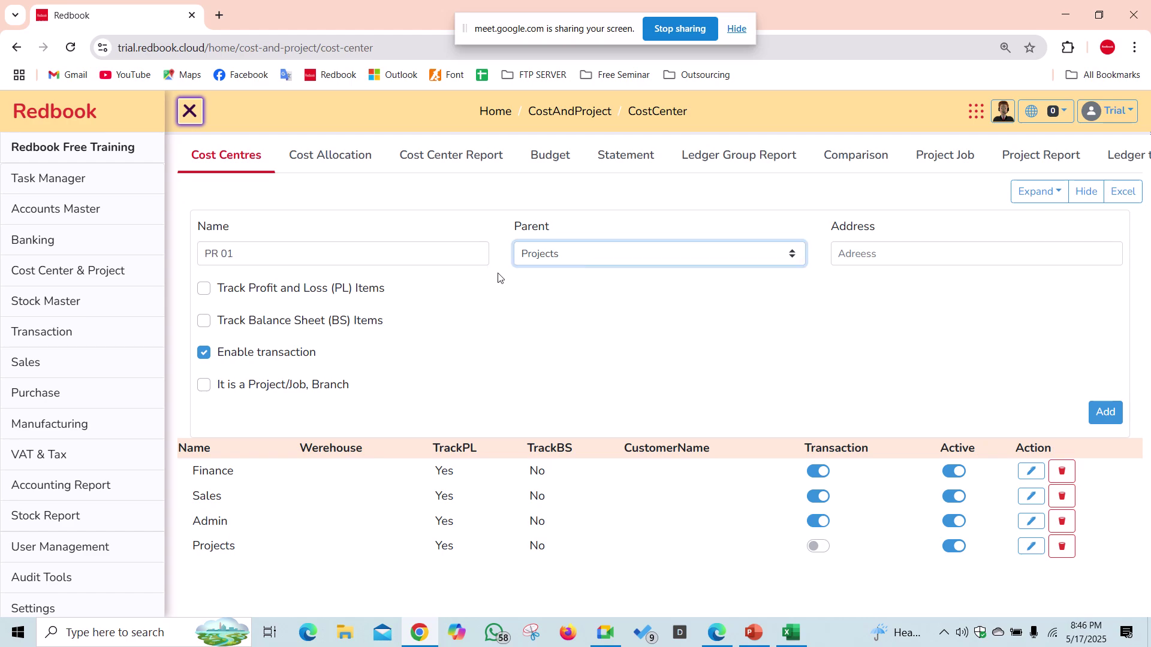
{"action": "left_click", "coordinate": [203, 290]}
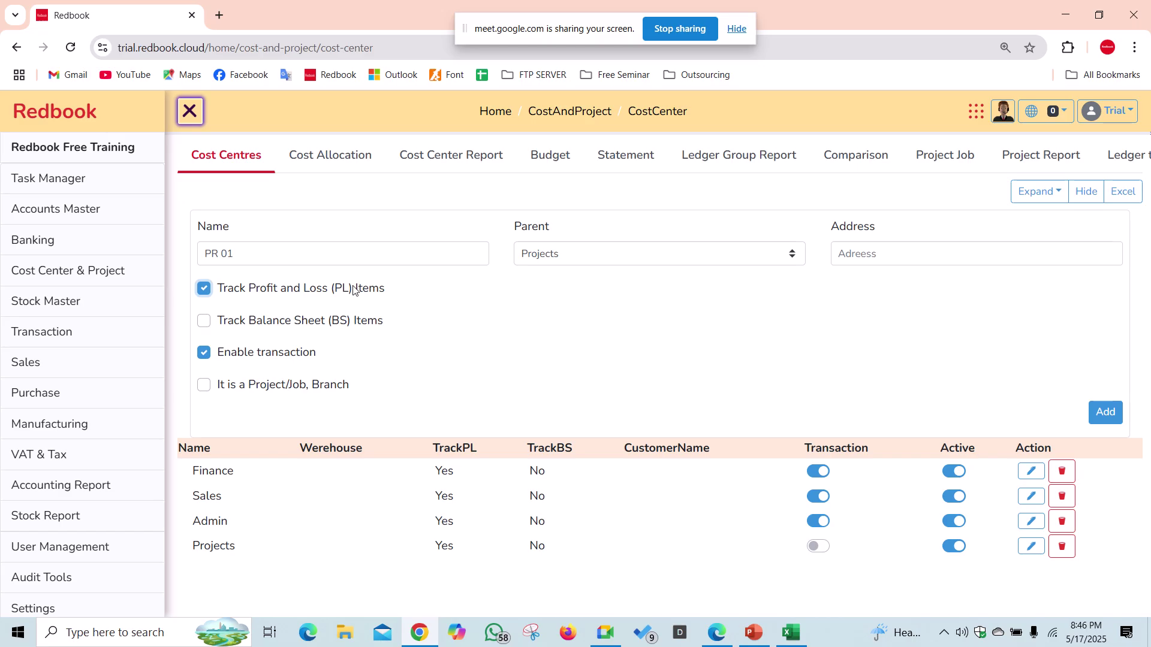
- Fill in the address of the PR 01 cost centre
{"action": "left_click", "coordinate": [891, 257]}
{"action": "type", "text": "Dhan"}
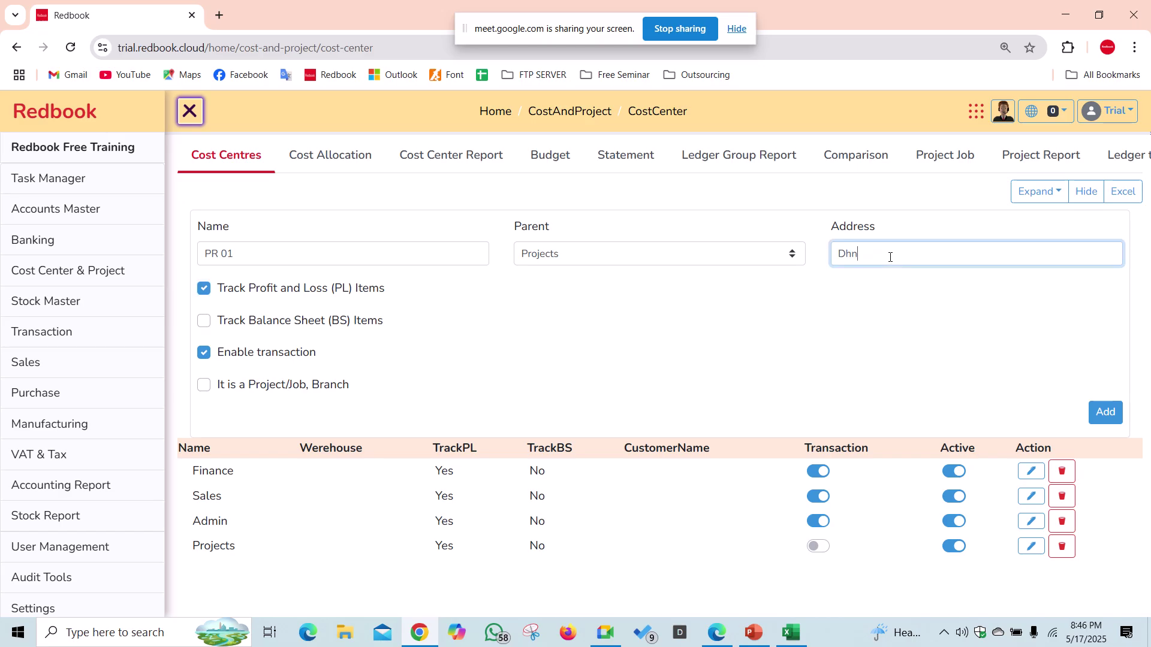
{"action": "type", "text": "mondi, Dhaka"}
- Mark the PR 01 cost centre as a project/job or branch
{"action": "left_click", "coordinate": [205, 385]}
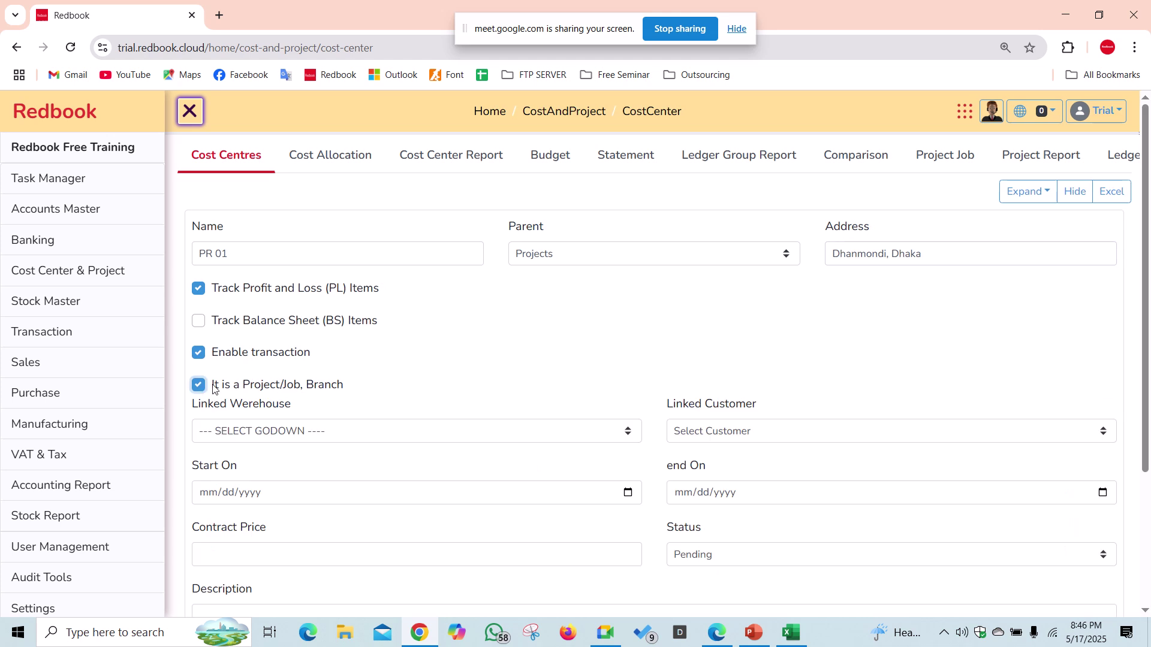
{"action": "double_click", "coordinate": [270, 393]}
{"action": "left_click", "coordinate": [270, 392]}
{"action": "left_click", "coordinate": [294, 387]}
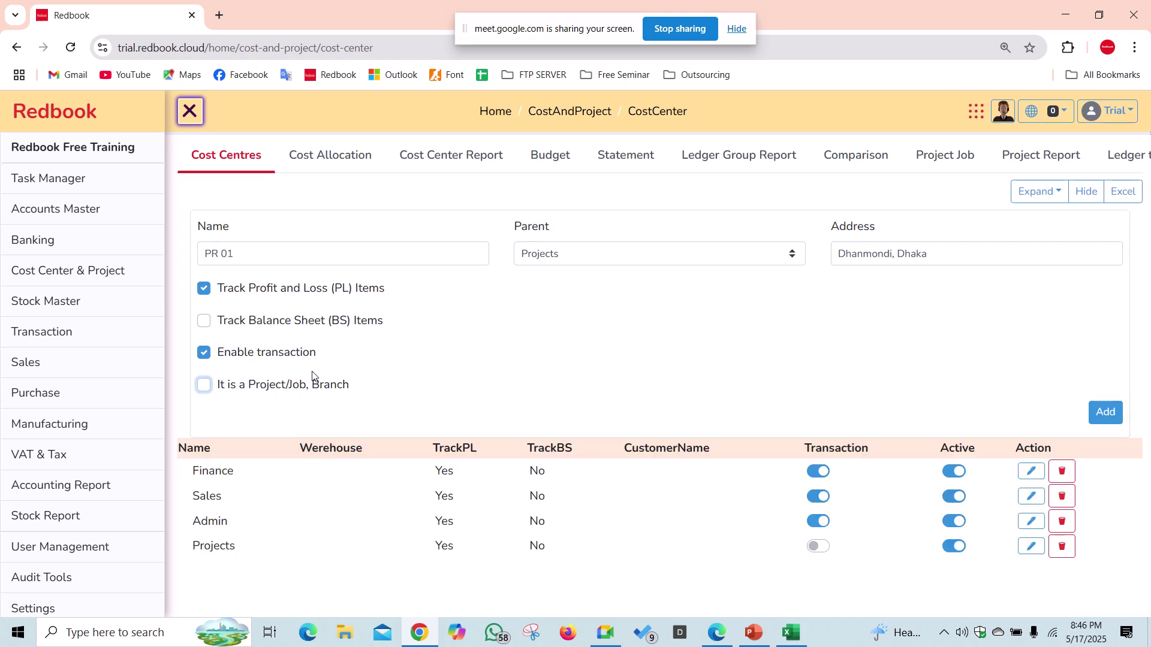
{"action": "left_click", "coordinate": [204, 398]}
- Link the PR 01 project to warehouse WH 01
{"action": "scroll", "coordinate": [298, 388], "scroll_direction": "down", "scroll_amount": 3}
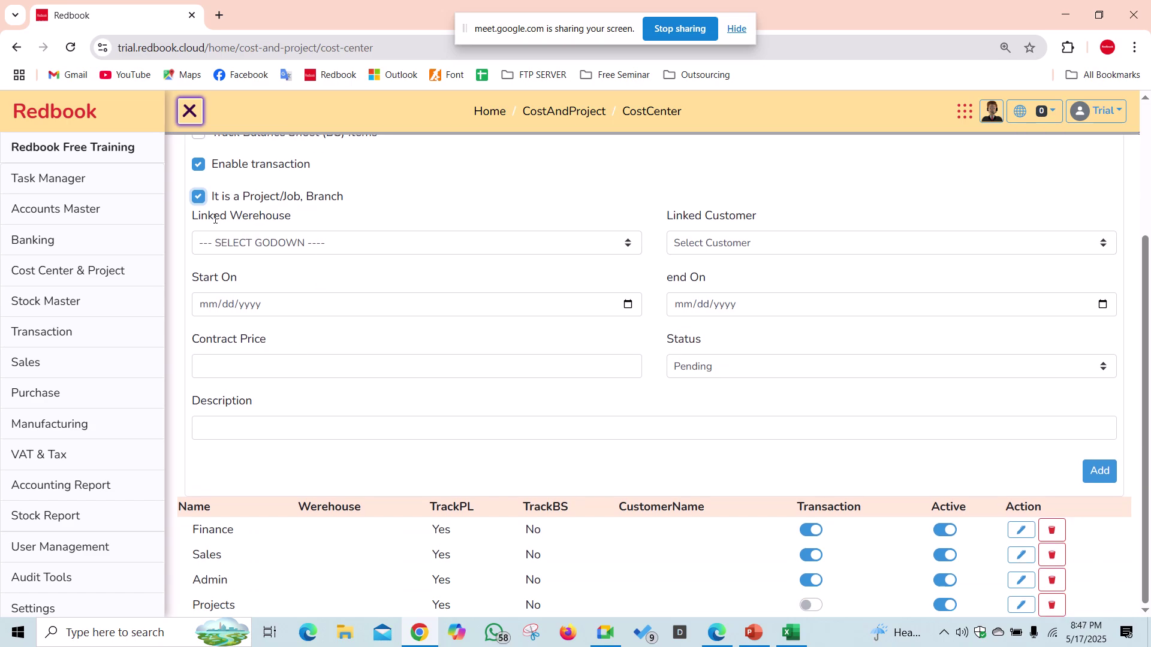
{"action": "left_click_drag", "start_coordinate": [198, 217], "coordinate": [289, 239]}
{"action": "left_click", "coordinate": [289, 243]}
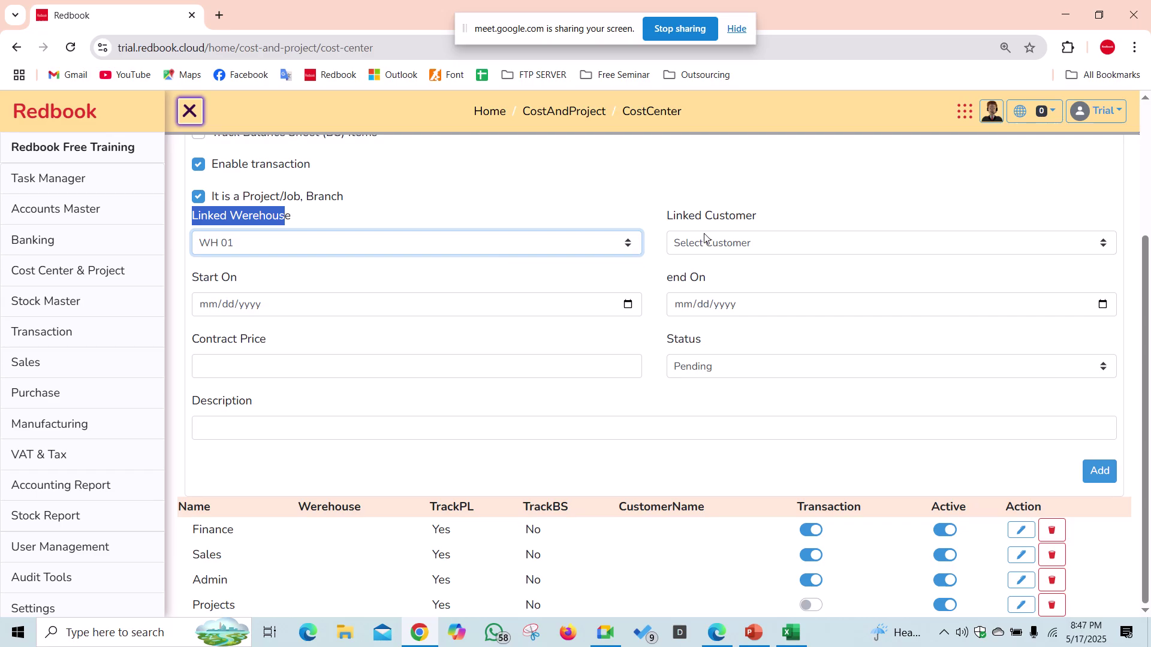
- Link the PR 01 project to customer Creative IT and set its start date to 05/01/2025
{"action": "left_click", "coordinate": [736, 245]}
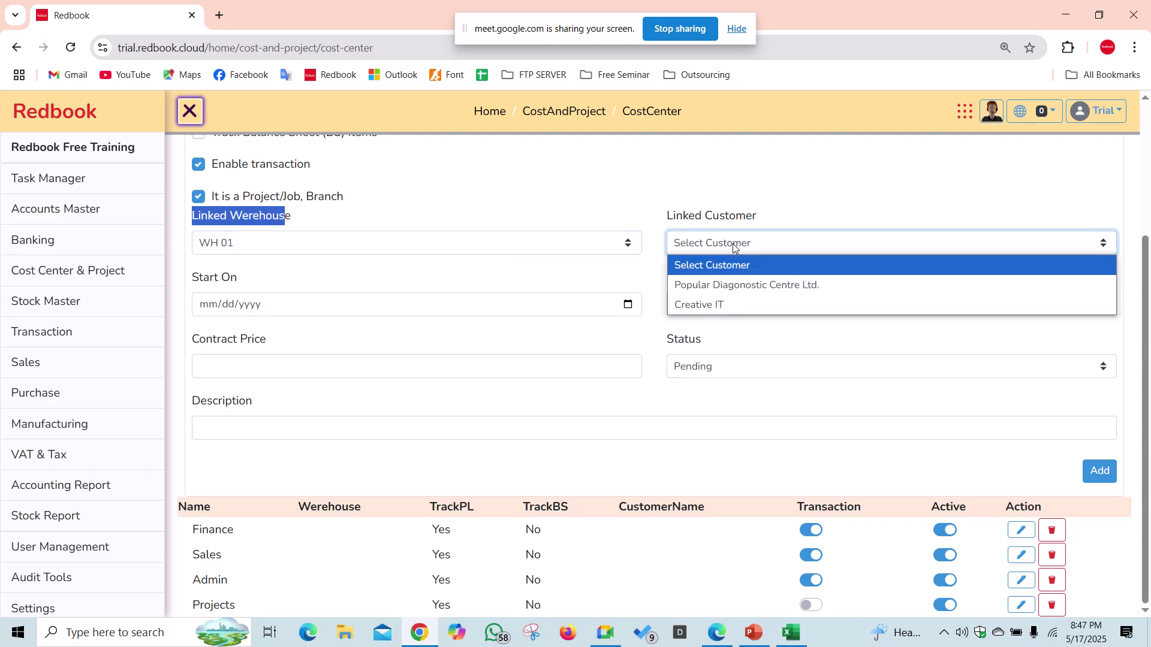
{"action": "left_click", "coordinate": [735, 307]}
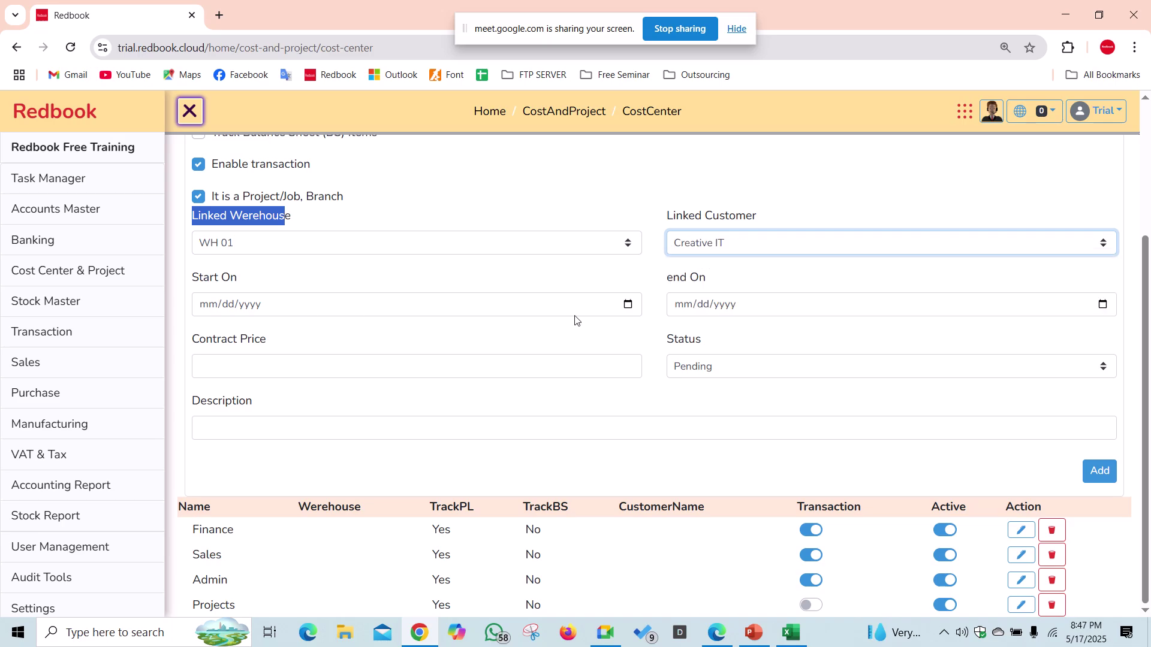
{"action": "left_click", "coordinate": [628, 305]}
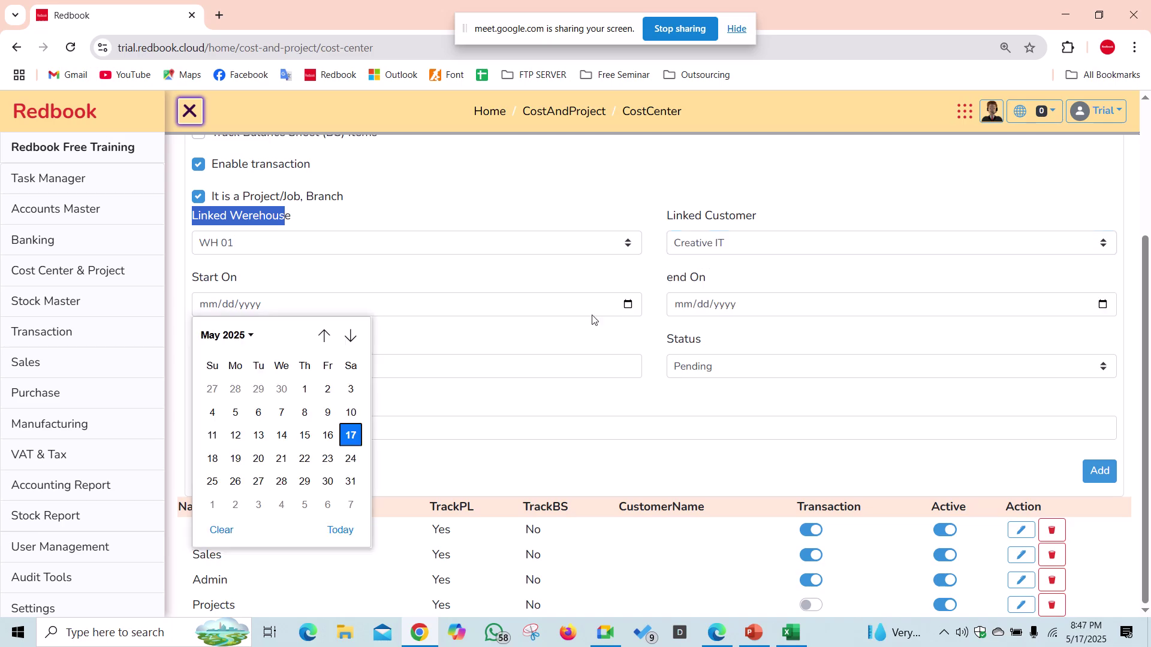
{"action": "left_click", "coordinate": [311, 391]}
- Set the PR 01 project's end date to 06/30/2025 and its contract price to 1250000
{"action": "left_click", "coordinate": [1103, 305]}
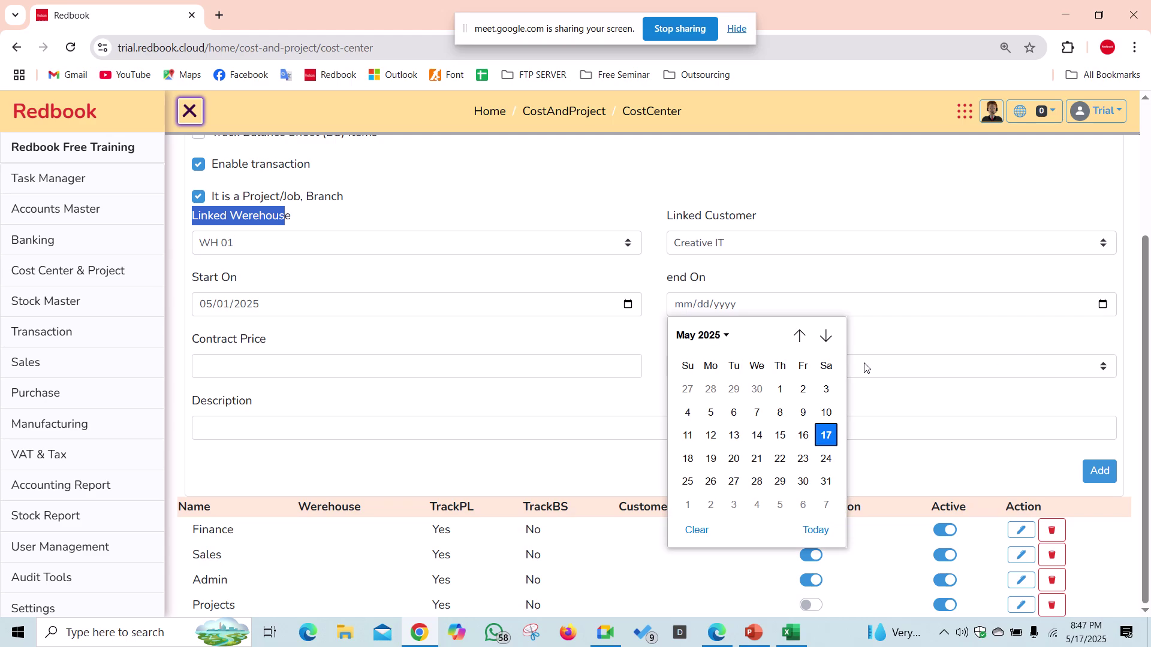
{"action": "left_click", "coordinate": [826, 335]}
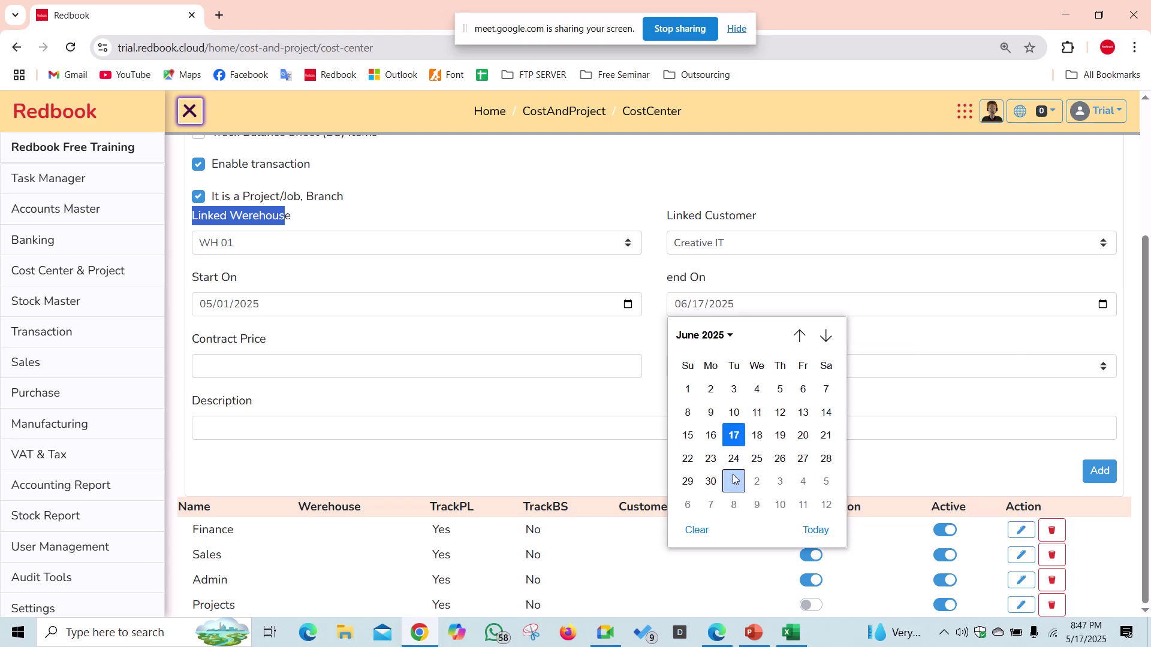
{"action": "left_click", "coordinate": [711, 482]}
{"action": "left_click", "coordinate": [540, 367]}
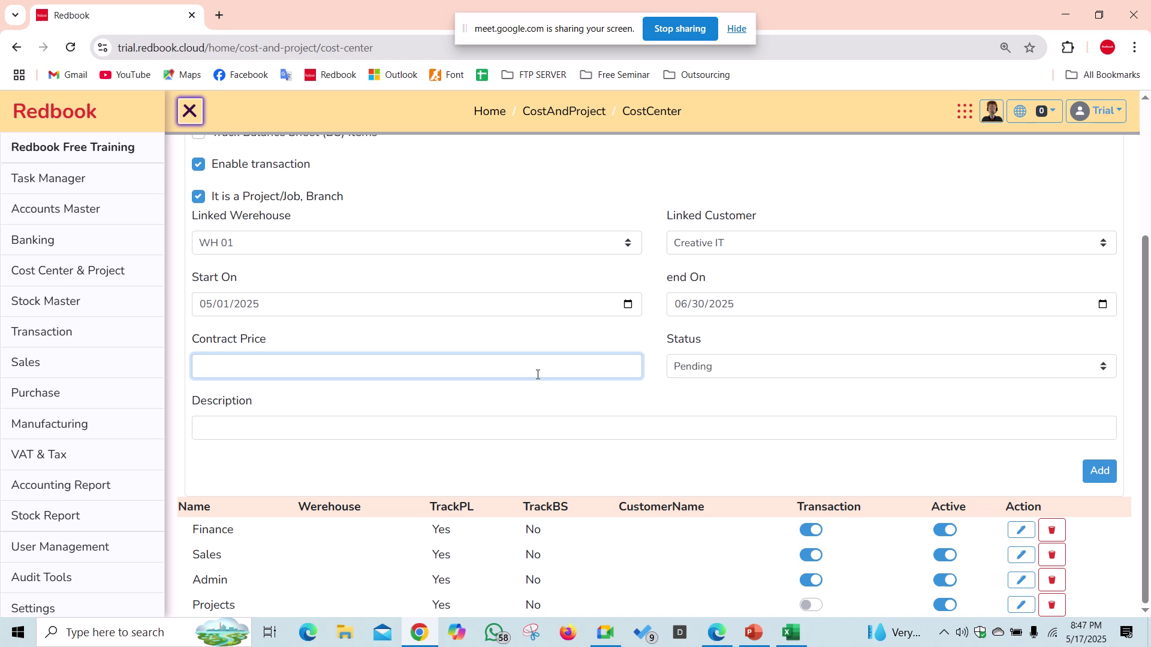
{"action": "type", "text": "1250000"}
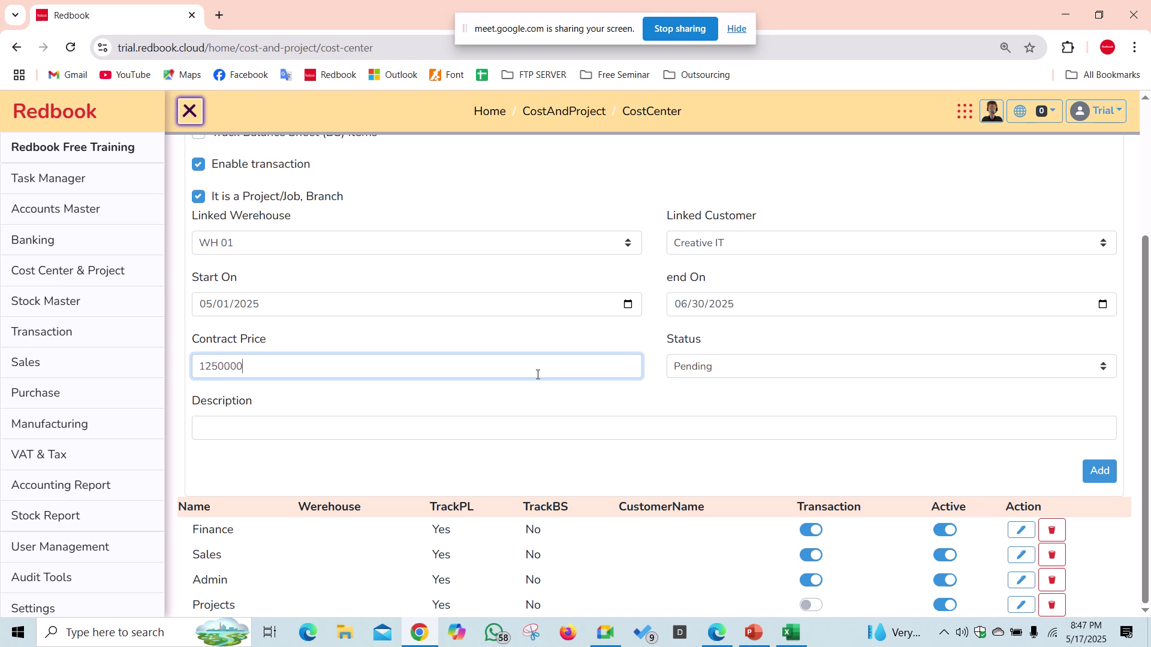